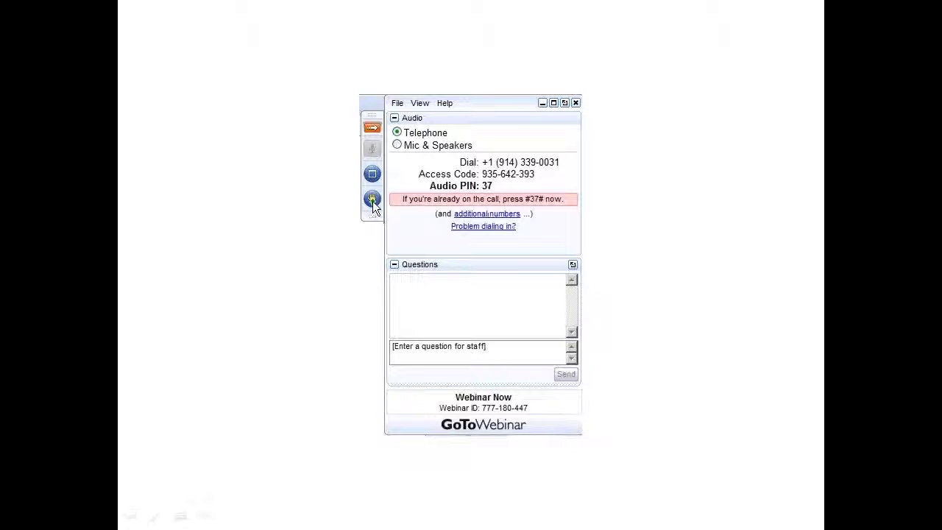
# Step: Raise a hand in the 'Webinar Now' GoToWebinar session
pyautogui.click(373, 199)
# Step: Switch to PracticeMaster and open the Purdue Law Offices, LLC client with a 'pur' alternate search
pyautogui.hotkey('alt', 'Tab')
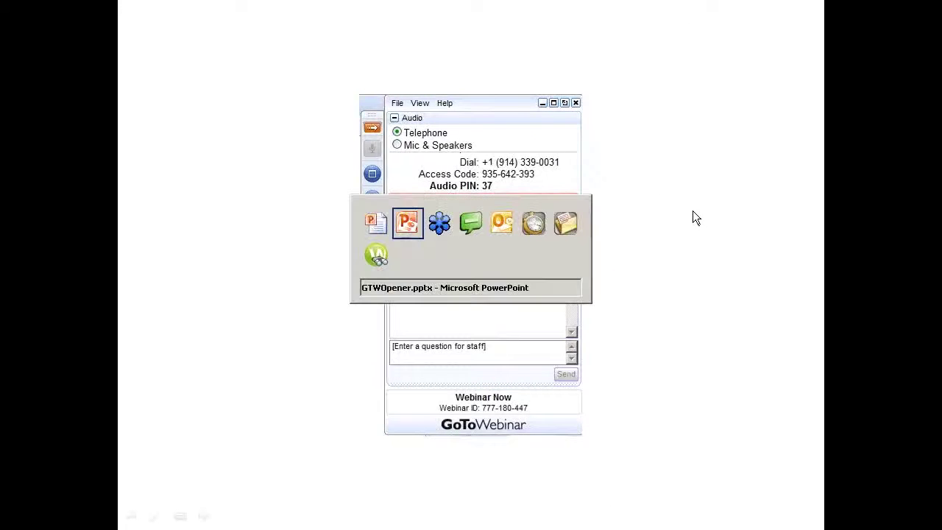
pyautogui.press('Tab')
pyautogui.press('Tab')
pyautogui.press('Tab')
pyautogui.press('Tab')
pyautogui.press('Tab')
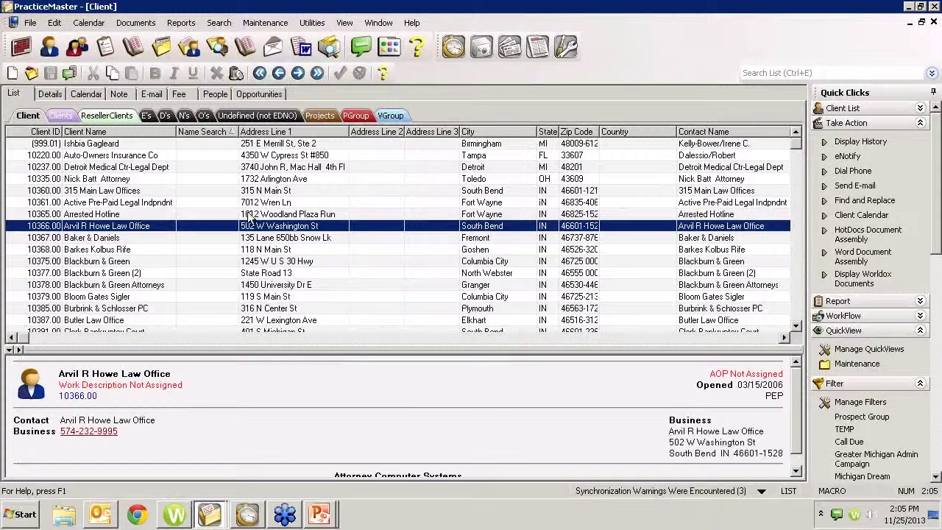
pyautogui.write('purdue')
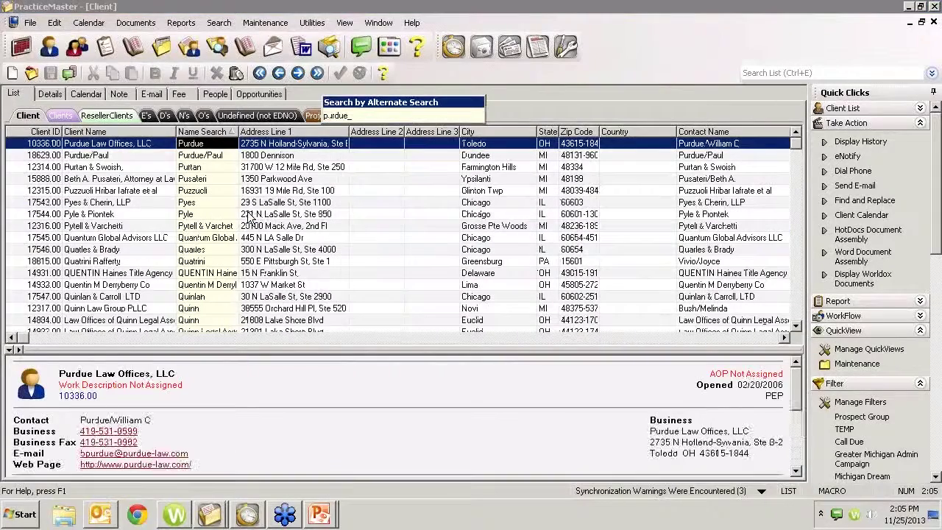
pyautogui.press('Return')
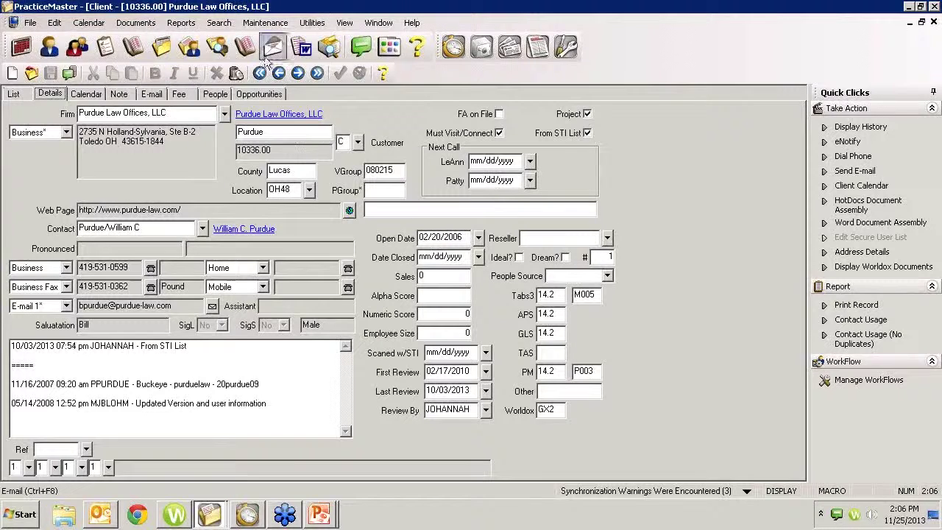
# Step: Open Document Management and the 06/14/2007 'Letter re dissolution' document record
pyautogui.click(147, 27)
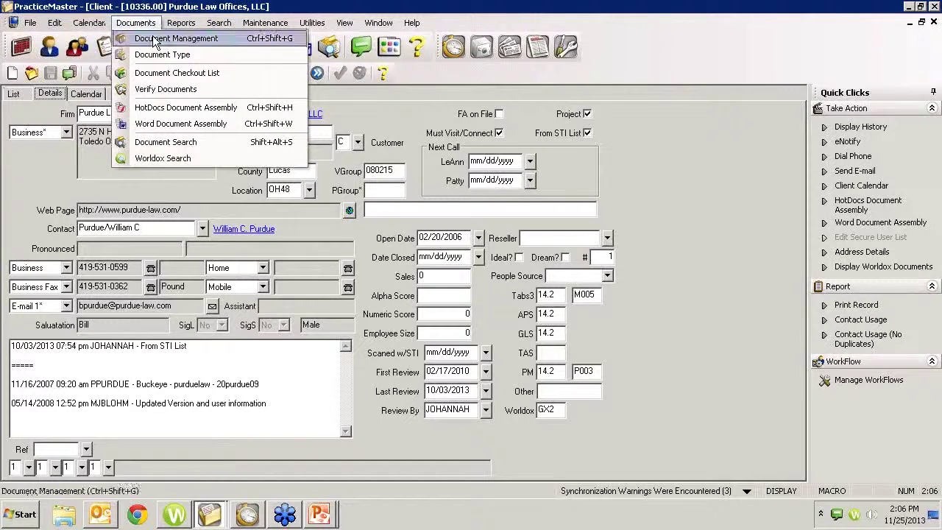
pyautogui.click(156, 41)
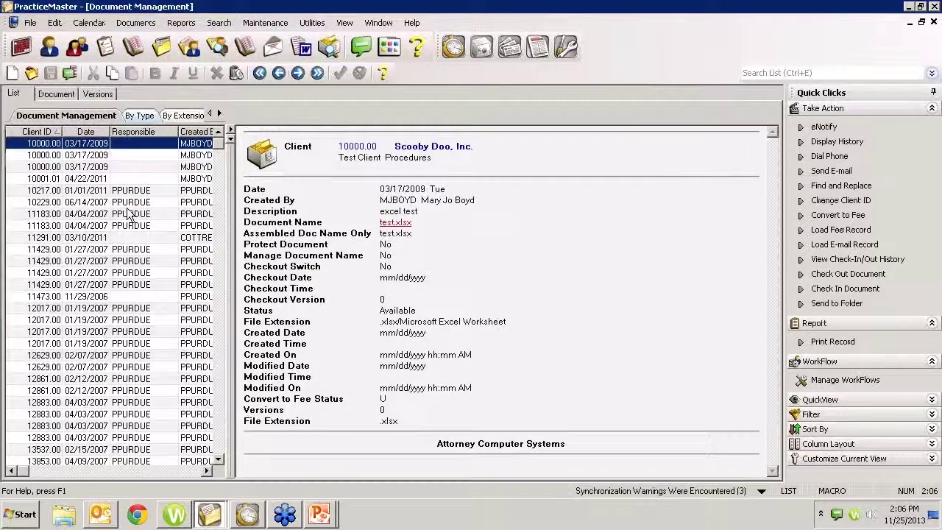
pyautogui.doubleClick(126, 203)
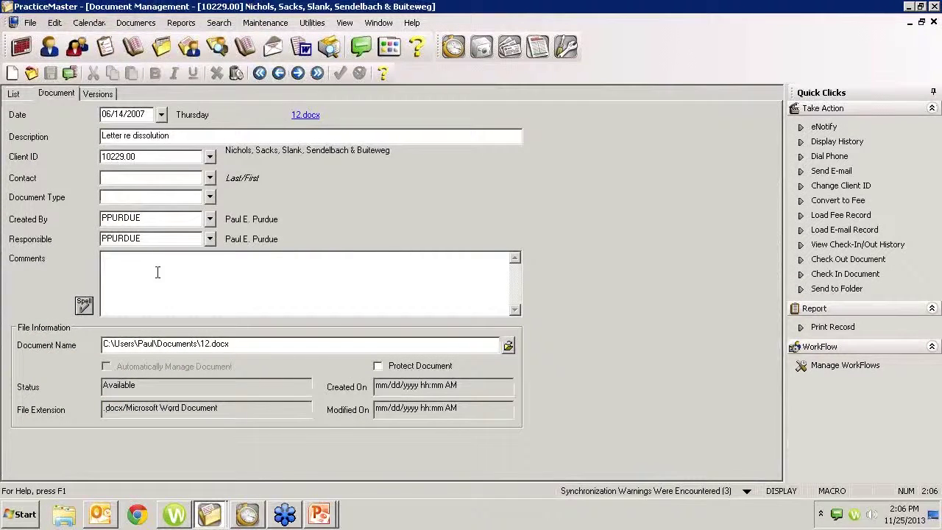
# Step: Browse the document types, including FORM, cancel without changing the type, and view versions
pyautogui.click(209, 197)
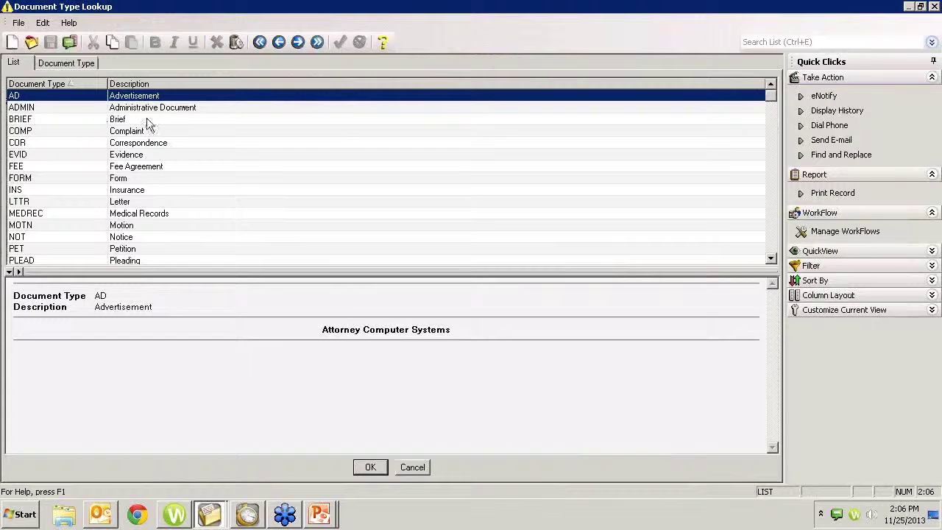
pyautogui.click(71, 64)
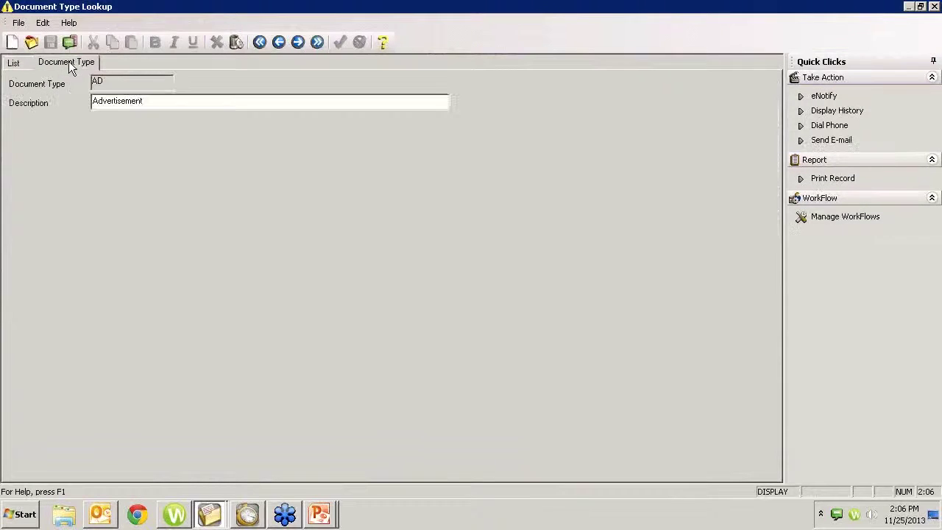
pyautogui.click(14, 64)
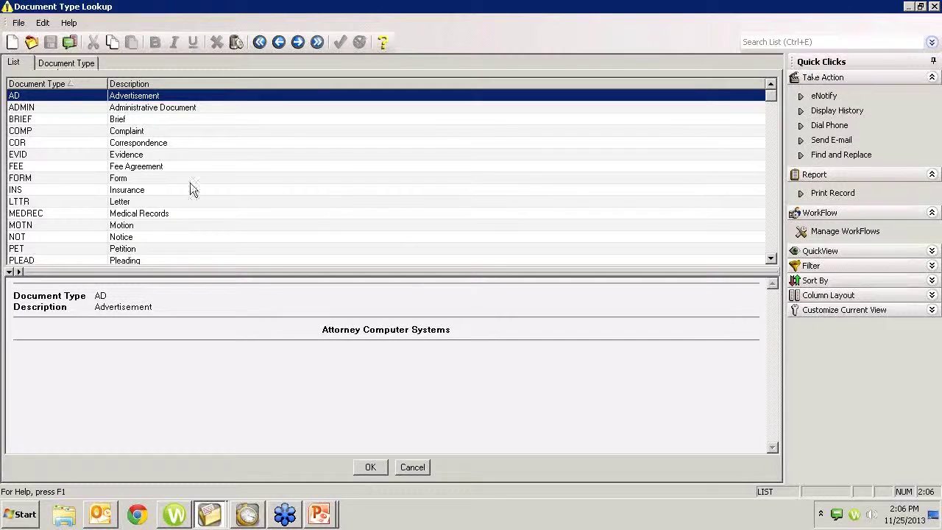
pyautogui.click(169, 179)
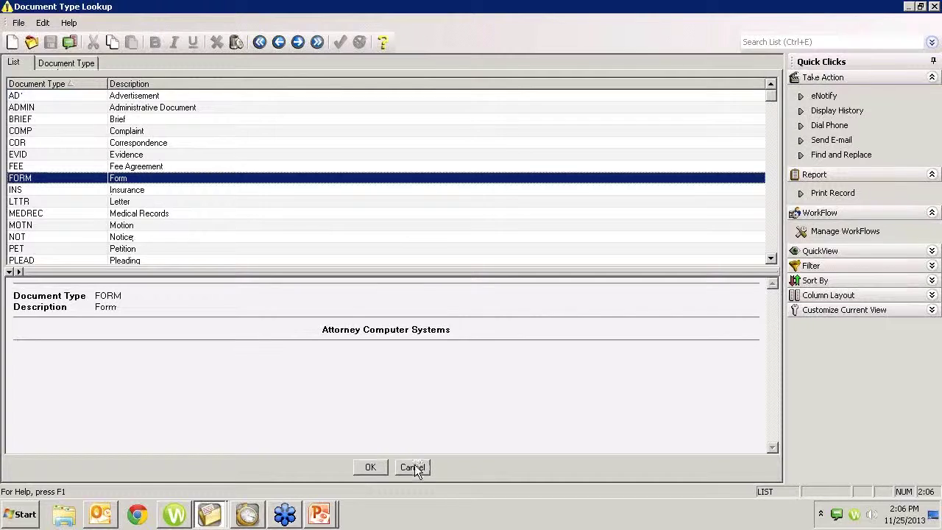
pyautogui.click(413, 467)
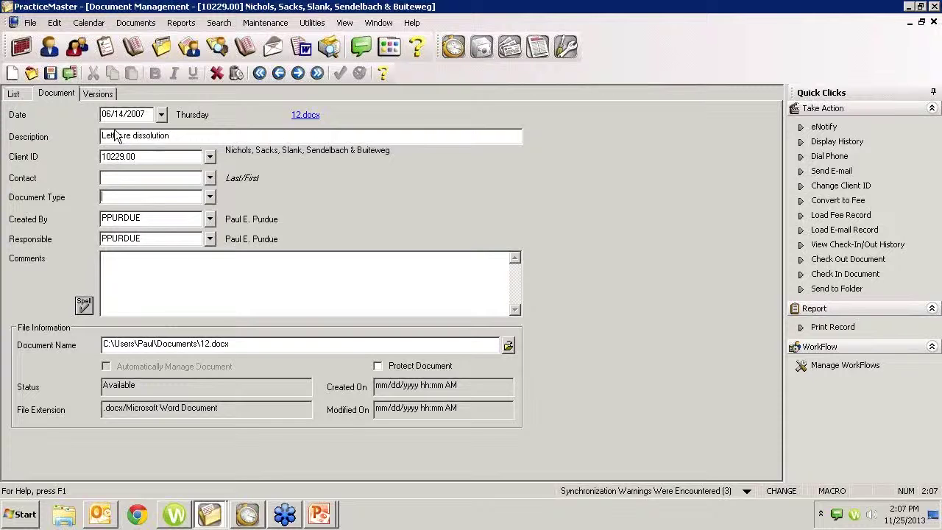
pyautogui.click(99, 95)
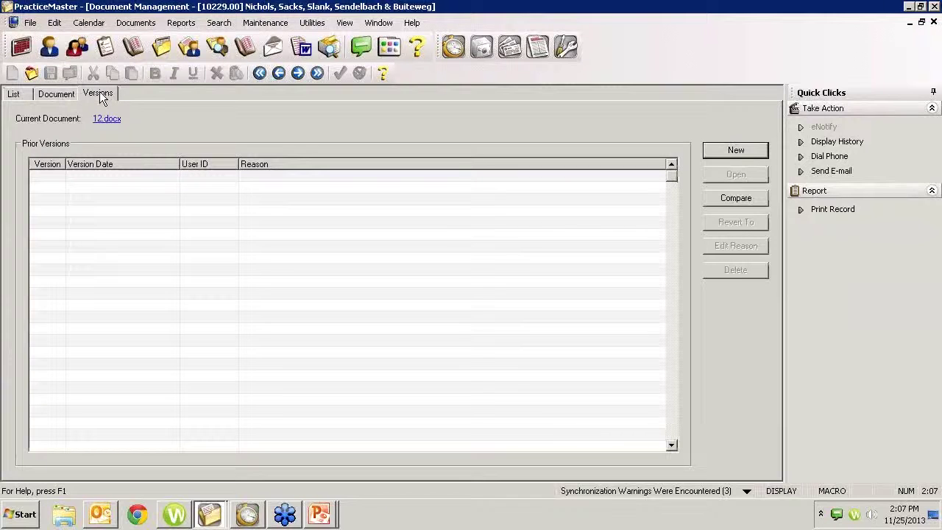
# Step: Return to the Document tab, then switch to Windows Explorer's 1544 Volume (S:) drive
pyautogui.click(62, 90)
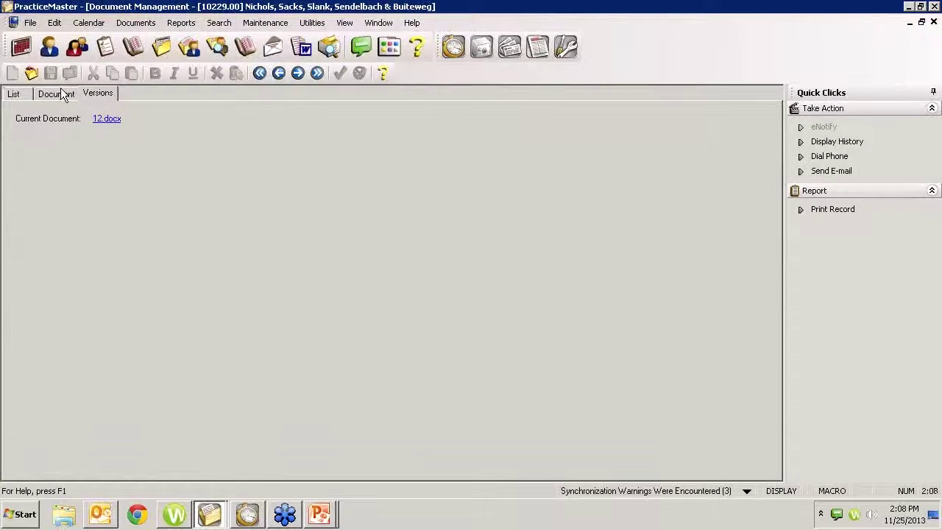
pyautogui.click(63, 515)
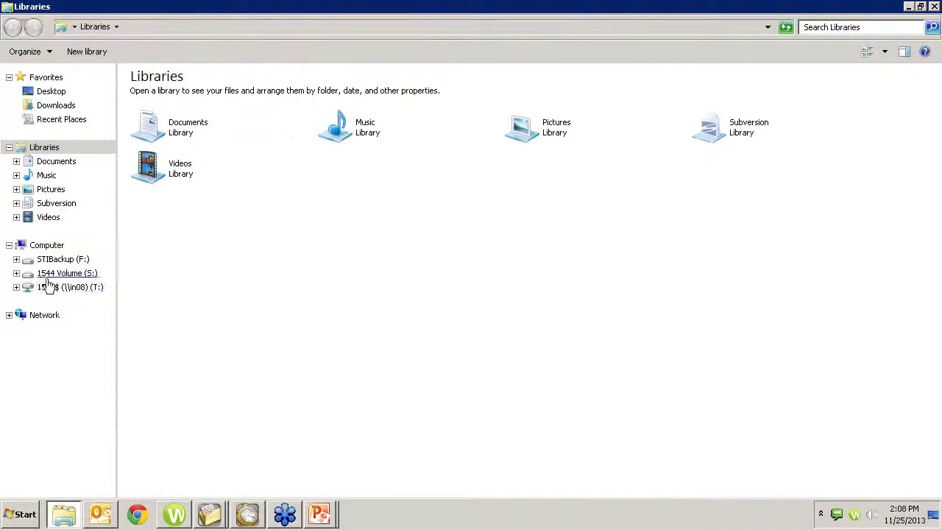
pyautogui.click(53, 274)
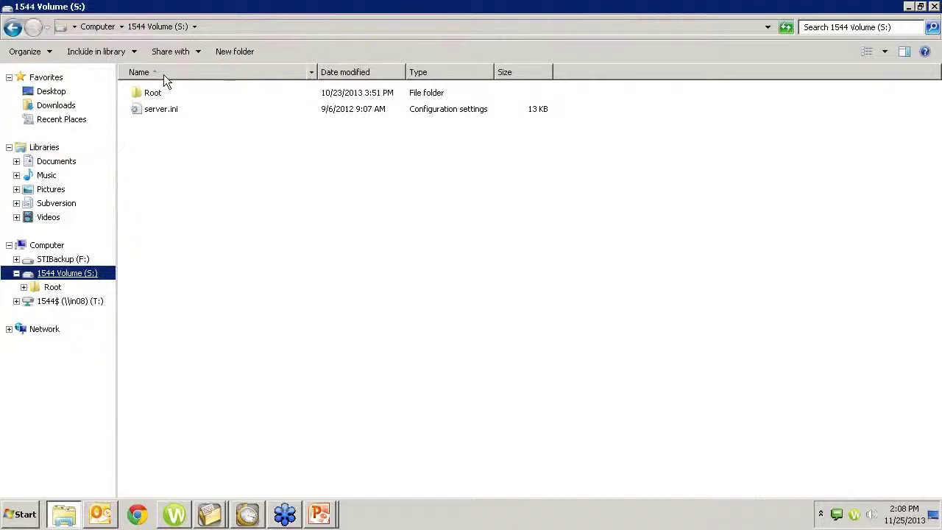
# Step: Send IEPrintFix.bat from S:\Root to PracticeMaster via Send To
pyautogui.doubleClick(148, 91)
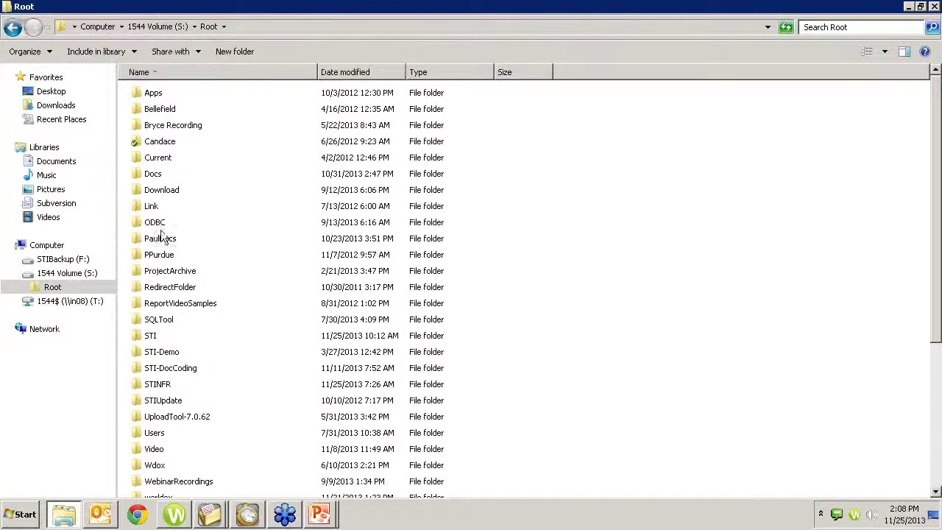
pyautogui.scroll(-5, 176, 358)
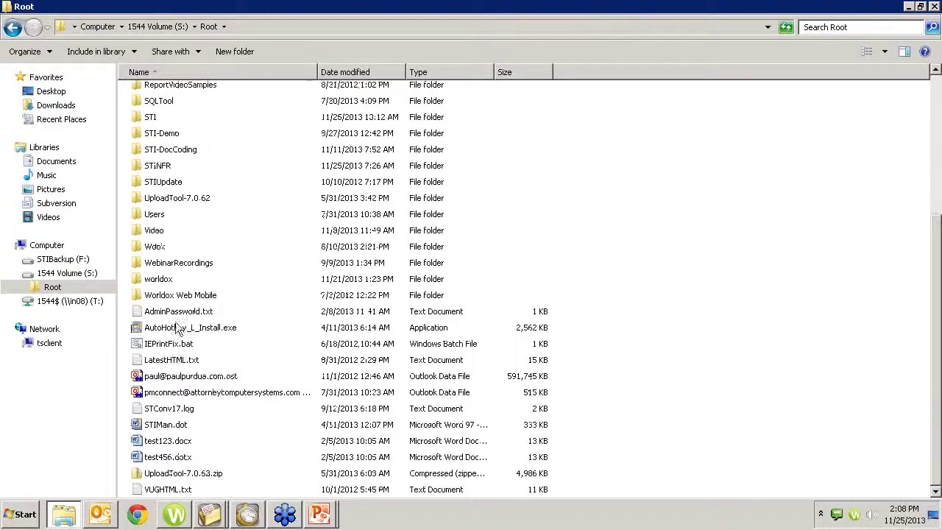
pyautogui.click(178, 345)
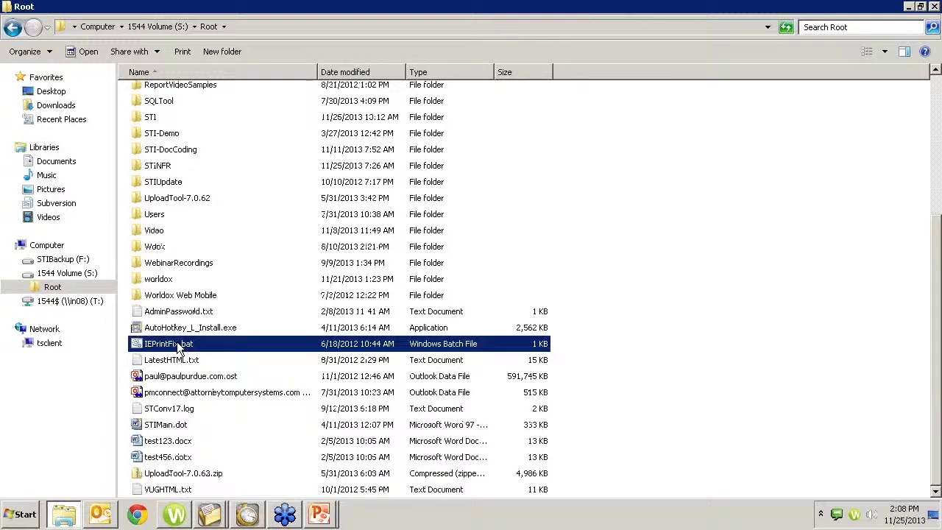
pyautogui.rightClick(178, 348)
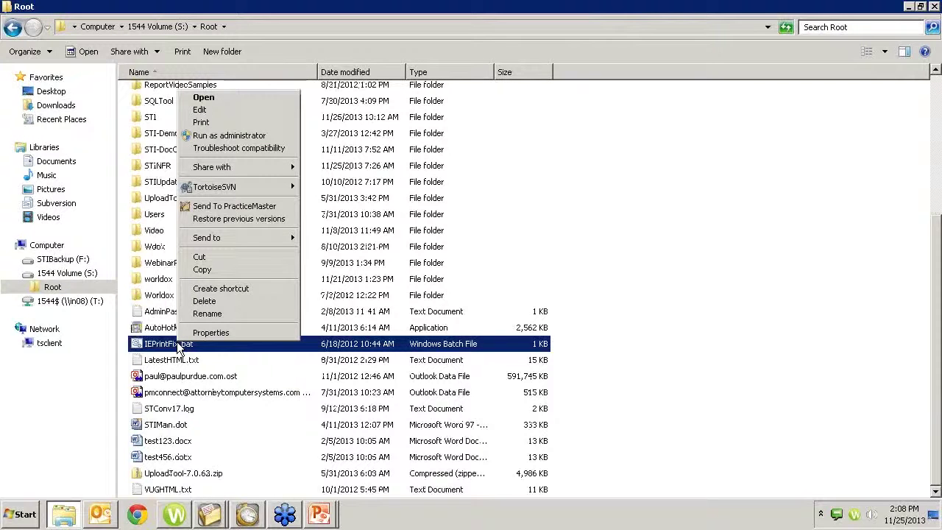
pyautogui.click(232, 207)
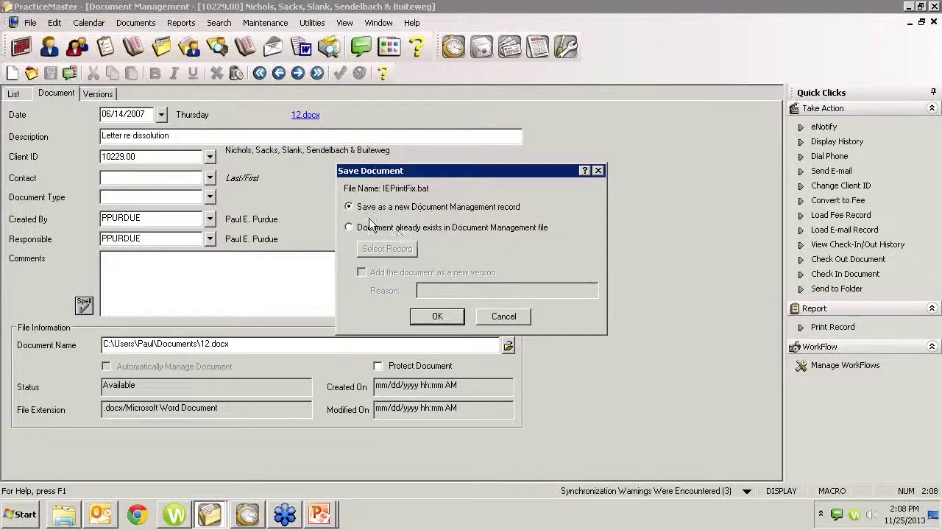
# Step: Save IEPrintFix.bat as a new document record, then discard it after the missing Client ID warning
pyautogui.click(439, 318)
pyautogui.click(434, 321)
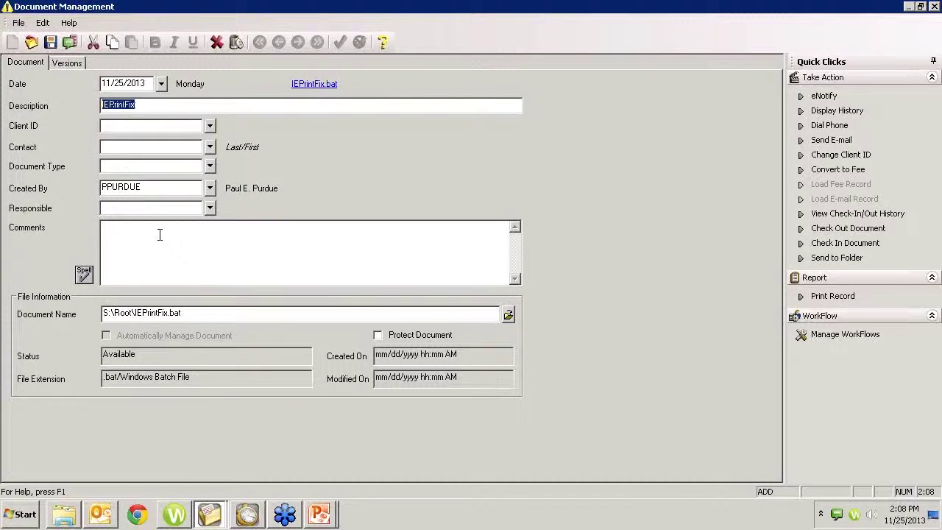
pyautogui.click(934, 7)
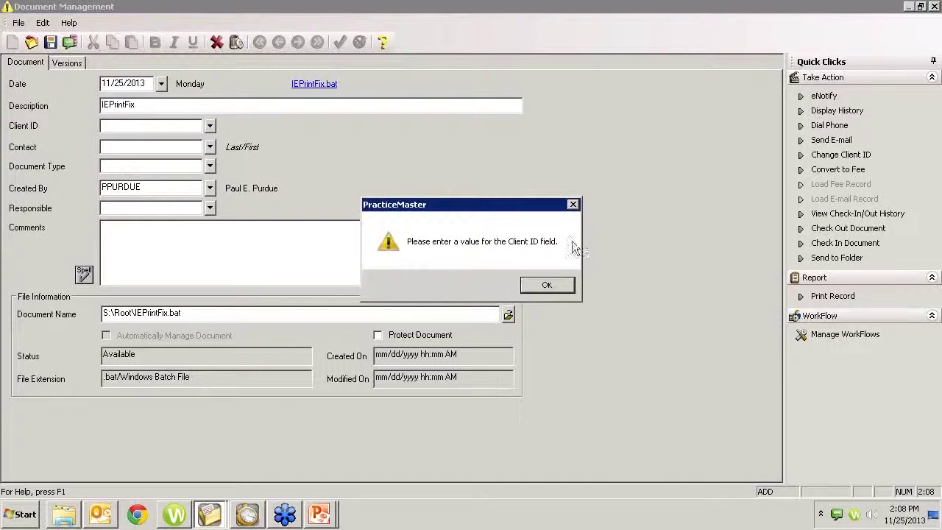
pyautogui.click(551, 284)
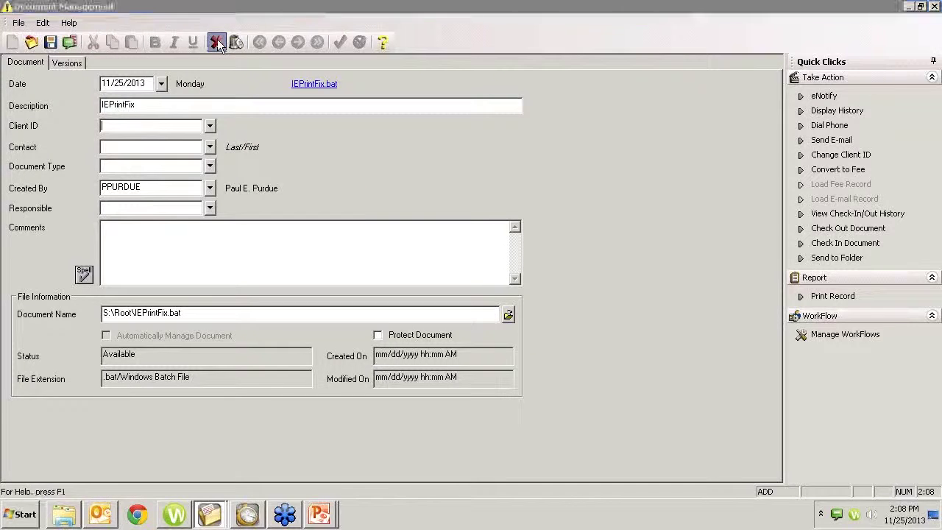
pyautogui.click(216, 42)
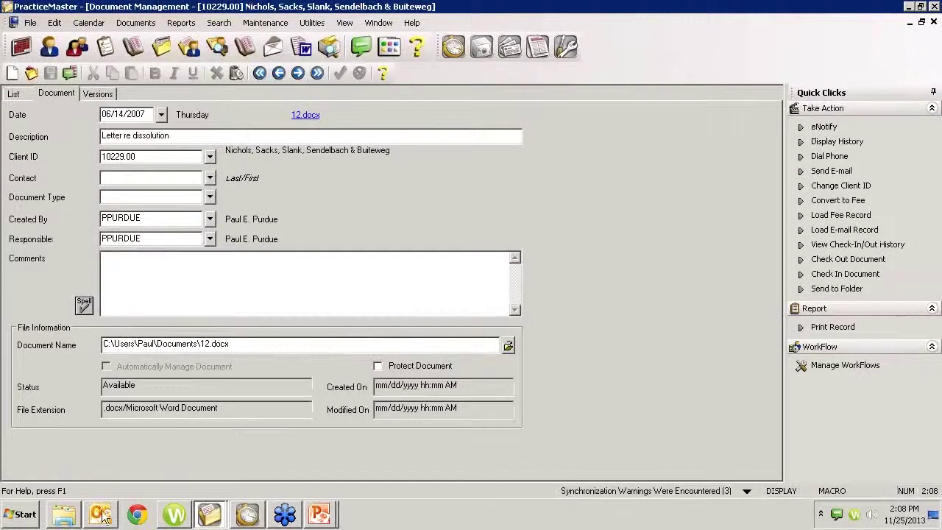
# Step: Select all files in the S:\Root\Docs folder and send them to PracticeMaster
pyautogui.click(63, 515)
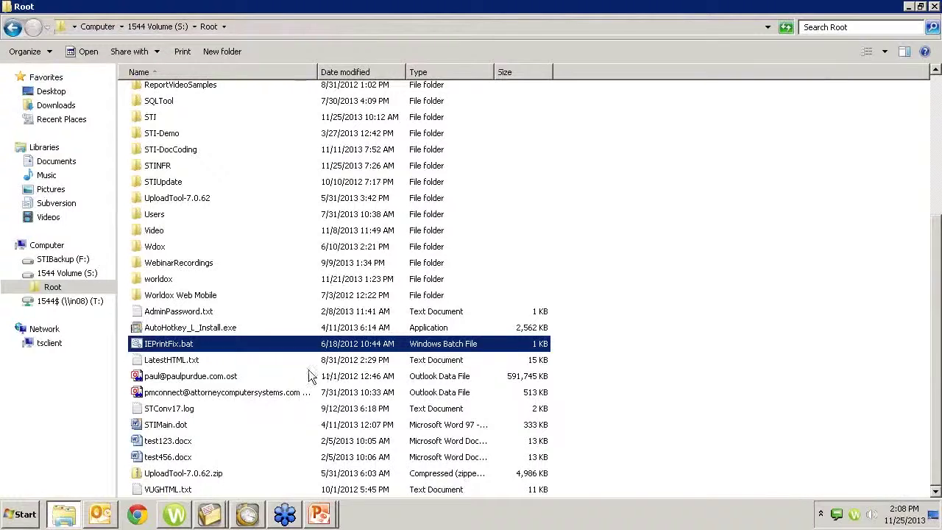
pyautogui.scroll(5, 191, 252)
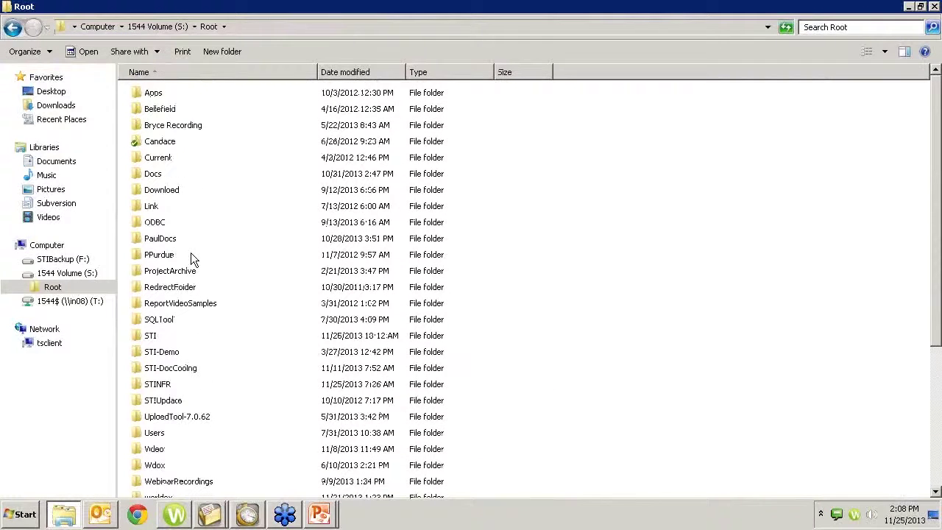
pyautogui.doubleClick(153, 176)
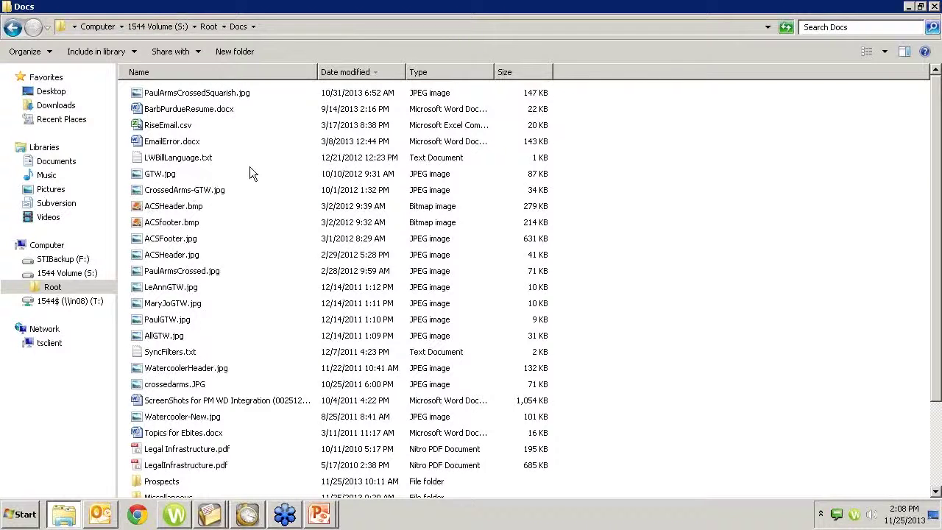
pyautogui.hotkey('ctrl', 'a')
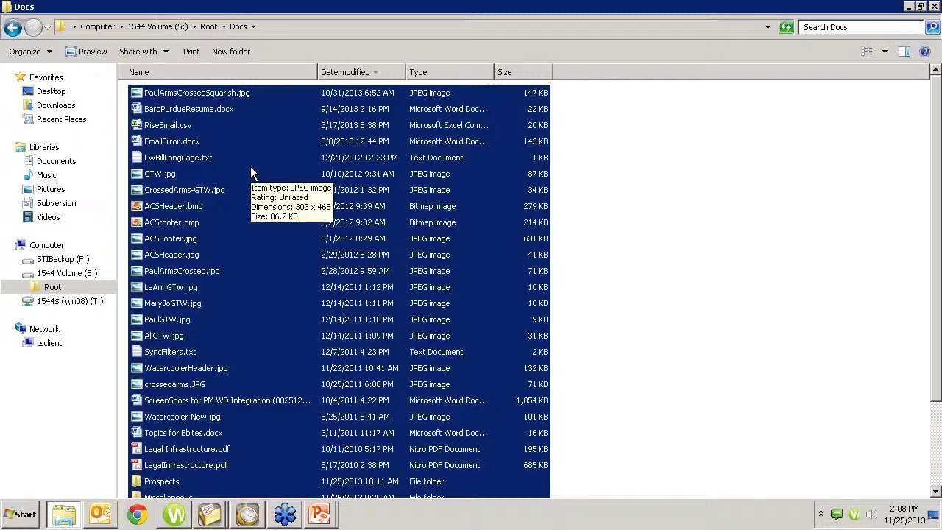
pyautogui.rightClick(250, 166)
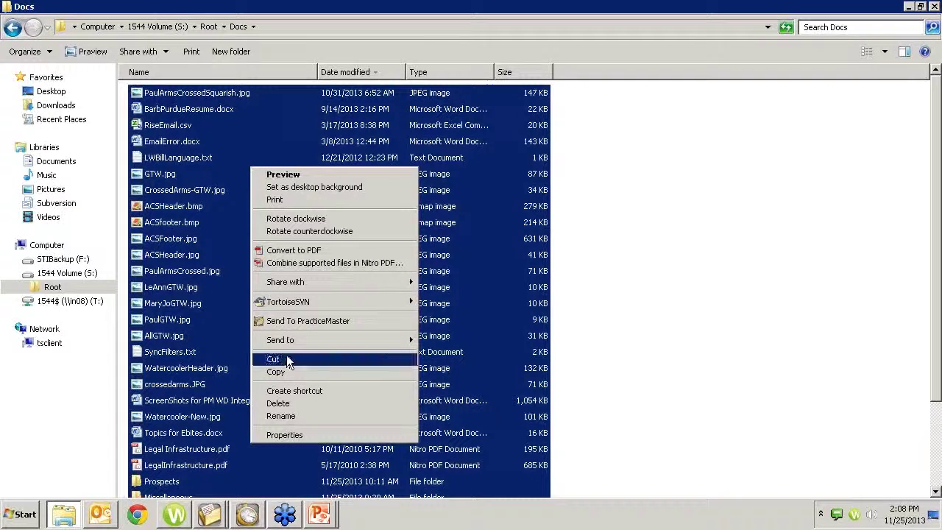
pyautogui.click(287, 321)
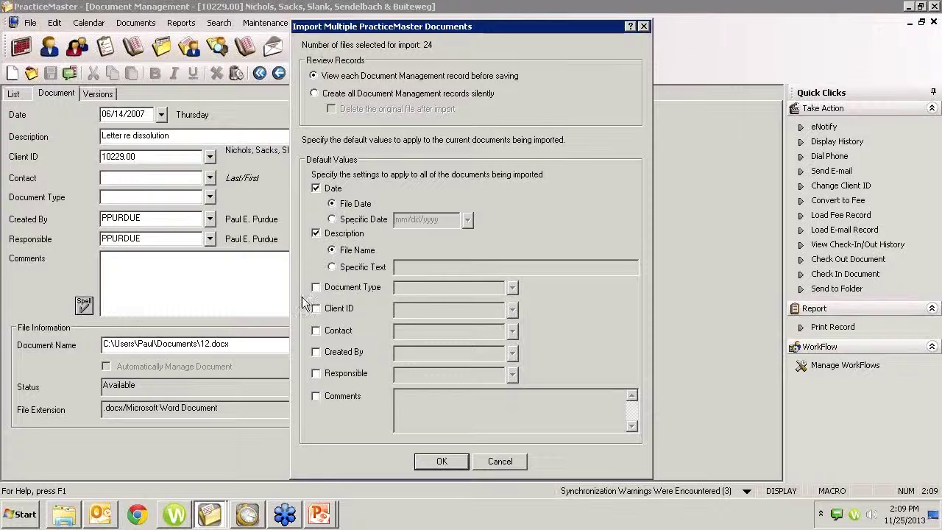
# Step: Cancel importing the 24 documents and open the Documents menu
pyautogui.click(509, 466)
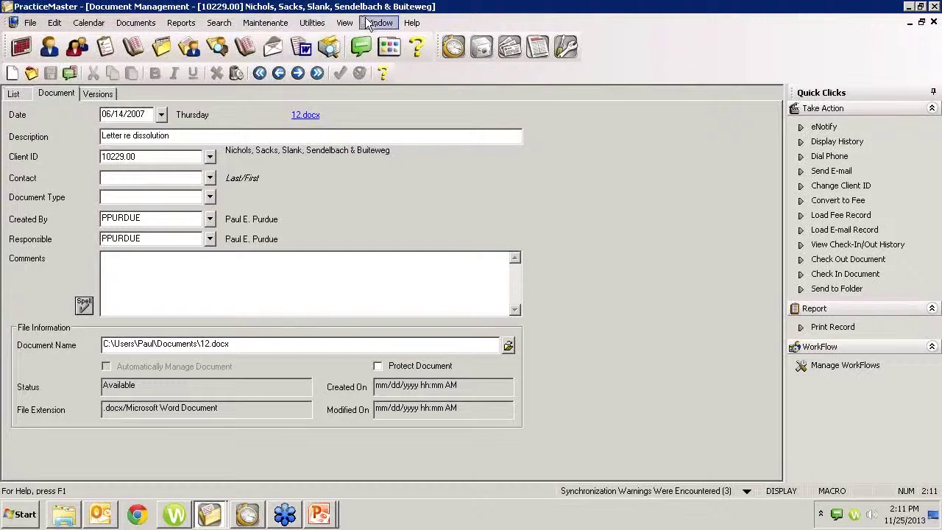
pyautogui.click(144, 25)
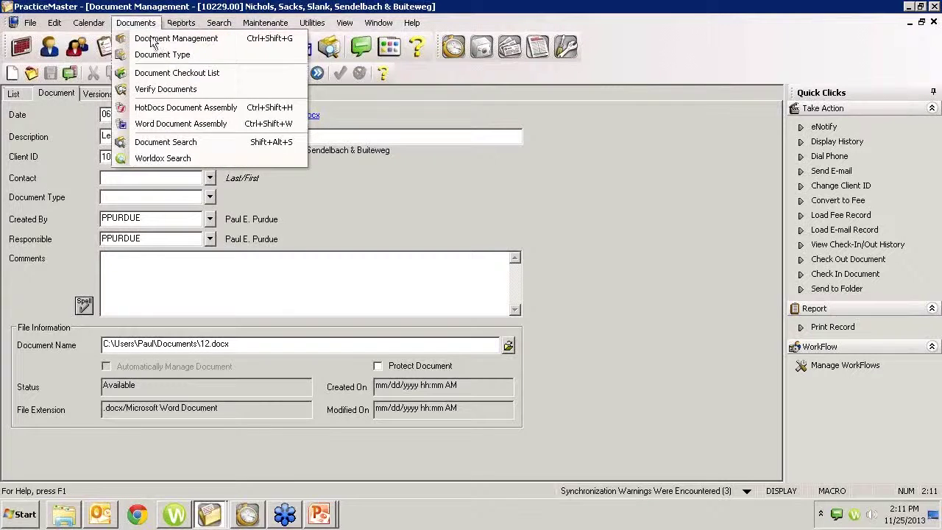
# Step: Close Document Management and browse the Maintenance, Integration, Utilities and Documents menus without running commands
pyautogui.click(383, 170)
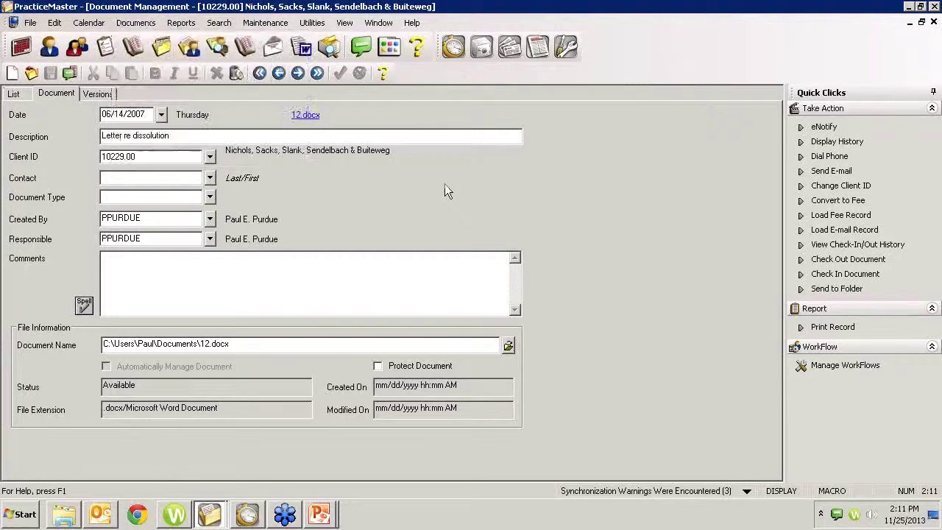
pyautogui.click(933, 23)
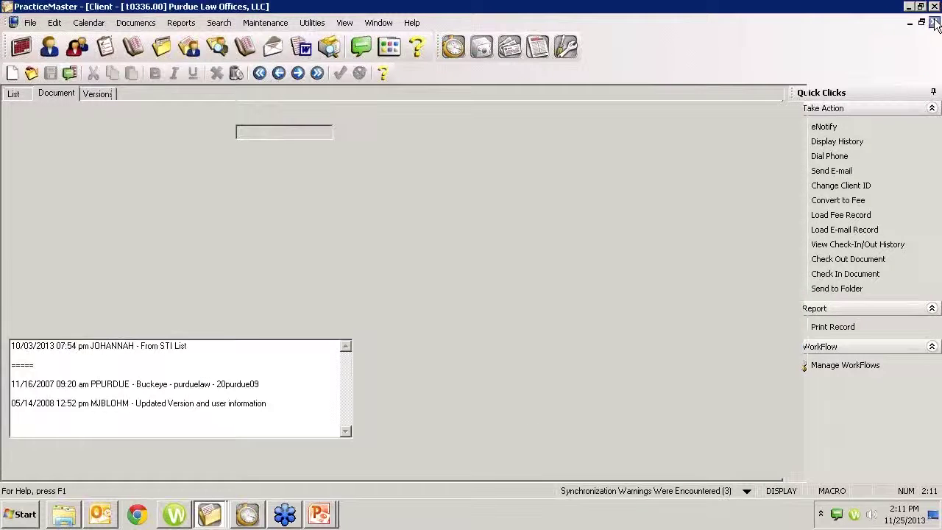
pyautogui.click(274, 28)
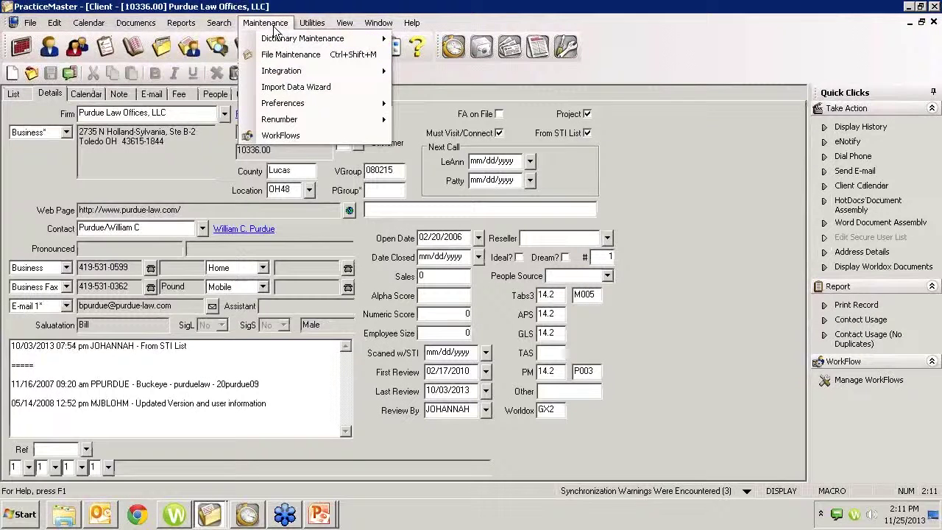
pyautogui.moveTo(290, 74)
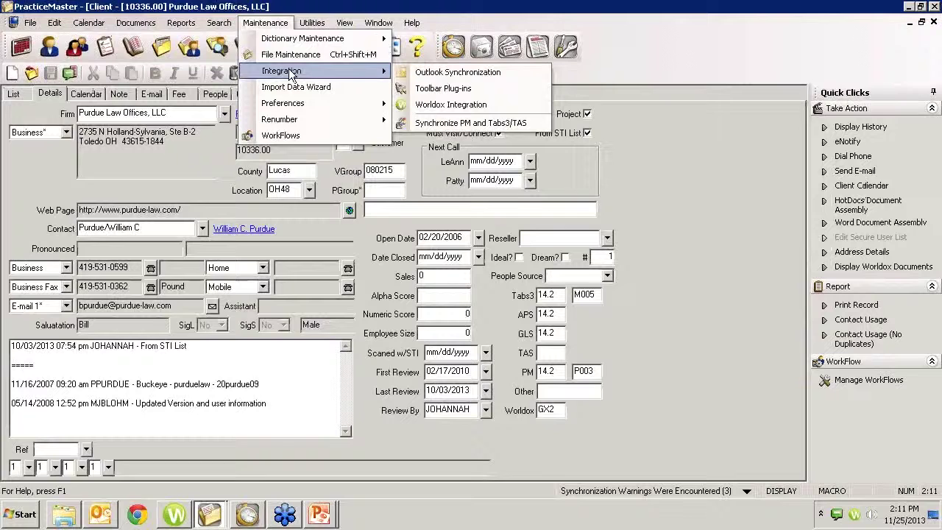
pyautogui.click(271, 22)
pyautogui.click(309, 23)
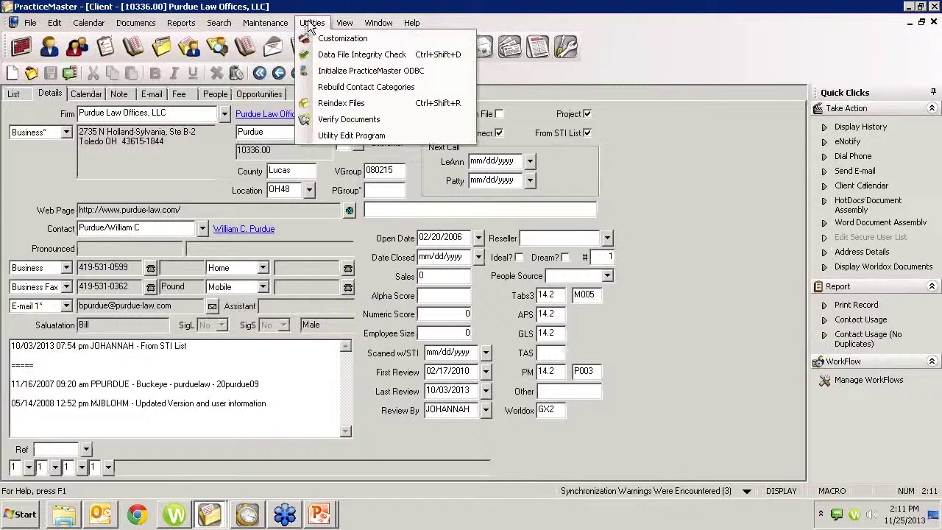
pyautogui.moveTo(214, 27)
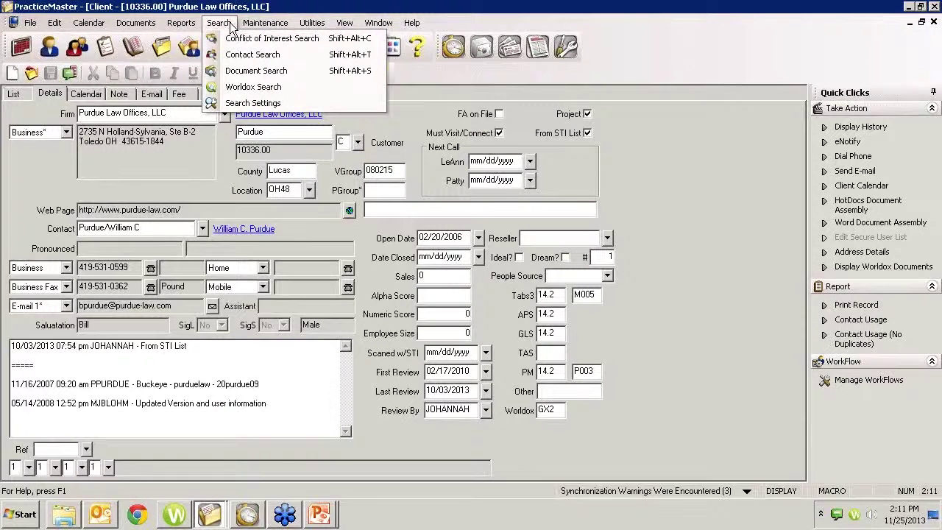
pyautogui.moveTo(135, 23)
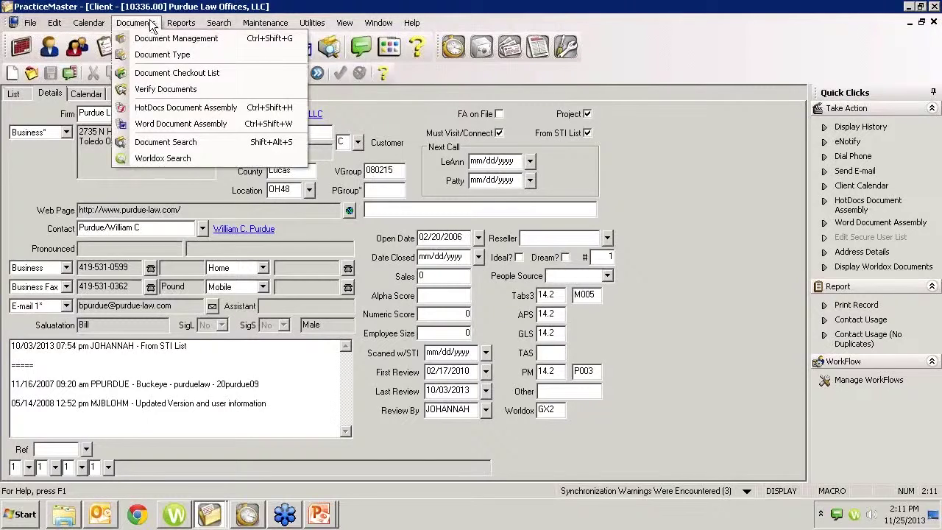
pyautogui.click(658, 150)
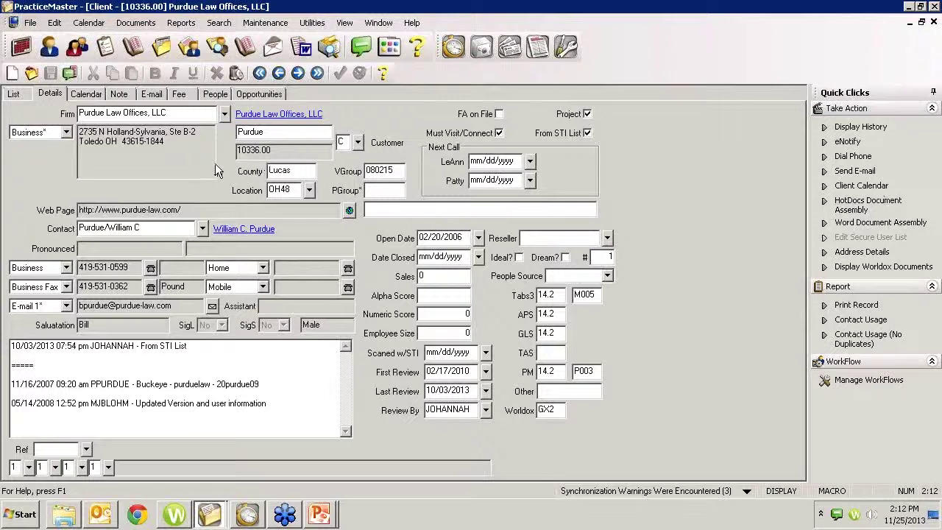
pyautogui.click(21, 95)
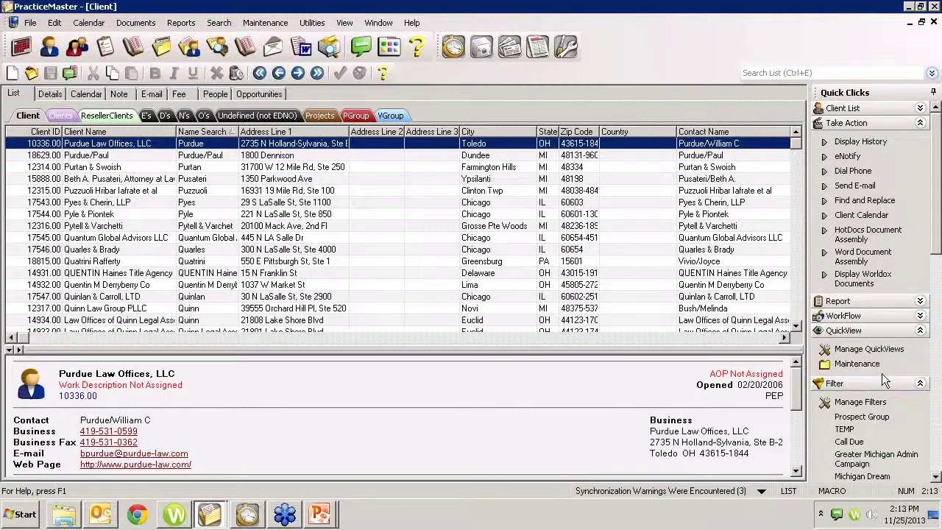
# Step: Browse the Clients, VGroup (131126-D, -E, -A) and PGroup lists, ending on the full client list
pyautogui.click(936, 436)
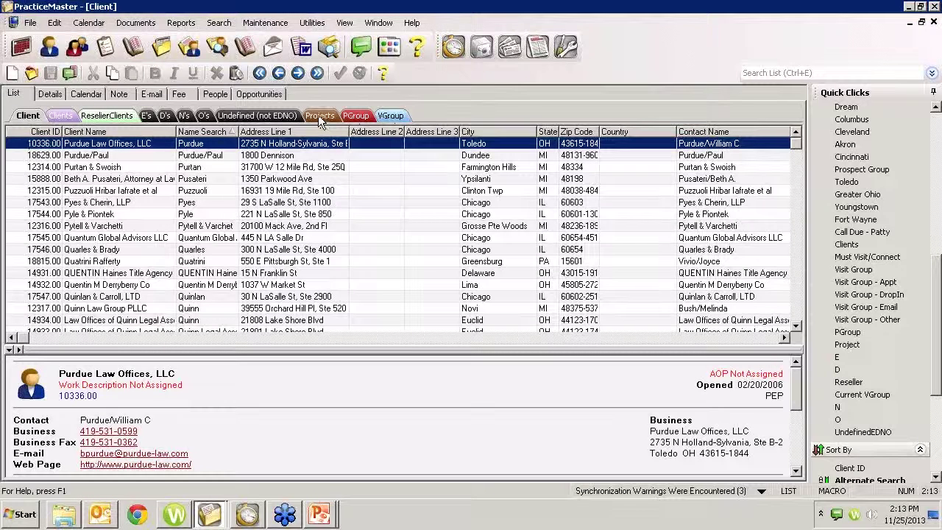
pyautogui.scroll(-1, 67, 121)
pyautogui.click(65, 119)
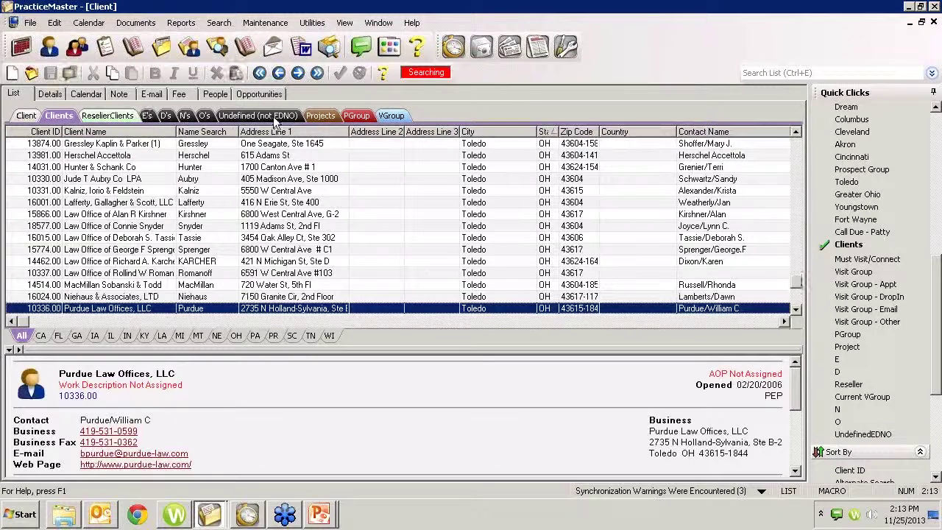
pyautogui.click(389, 118)
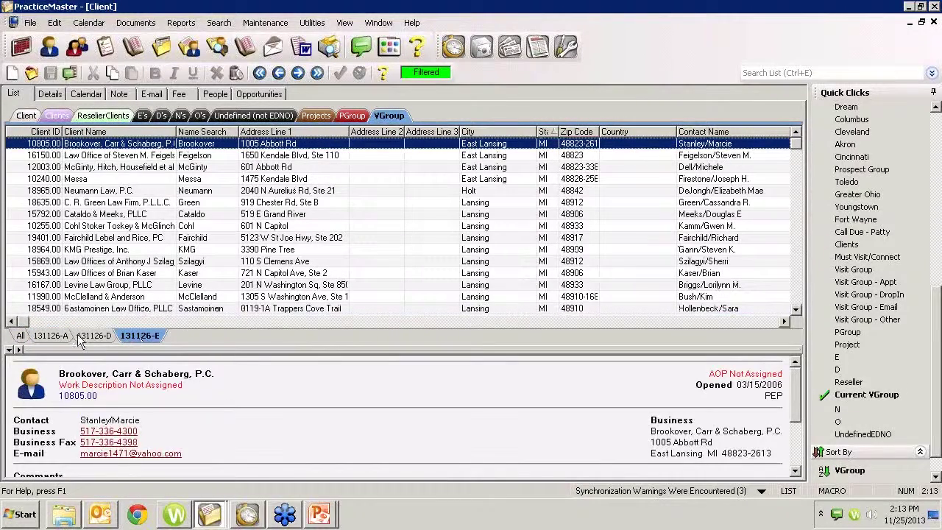
pyautogui.click(90, 336)
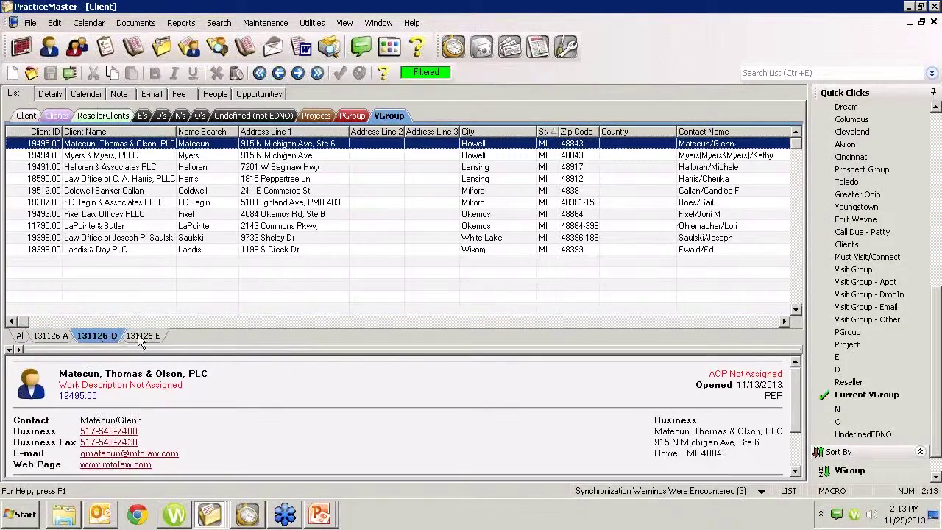
pyautogui.click(141, 337)
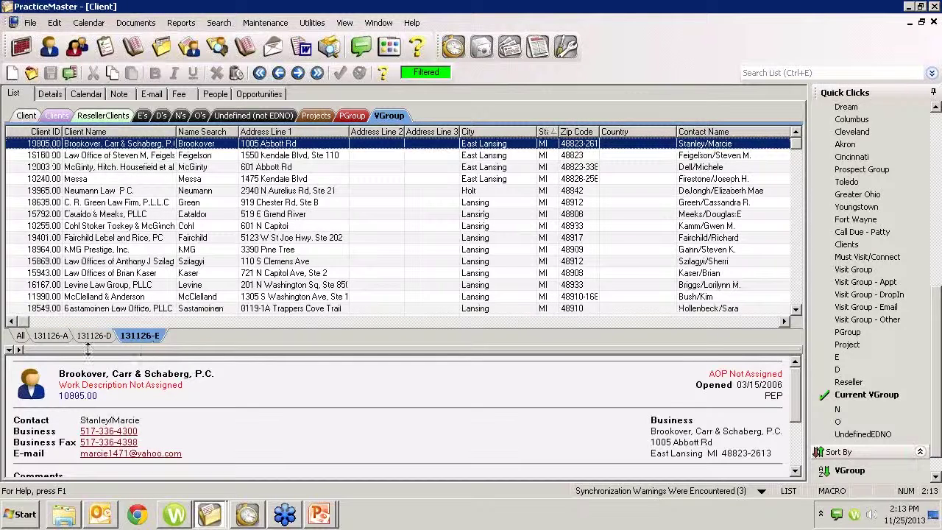
pyautogui.click(50, 337)
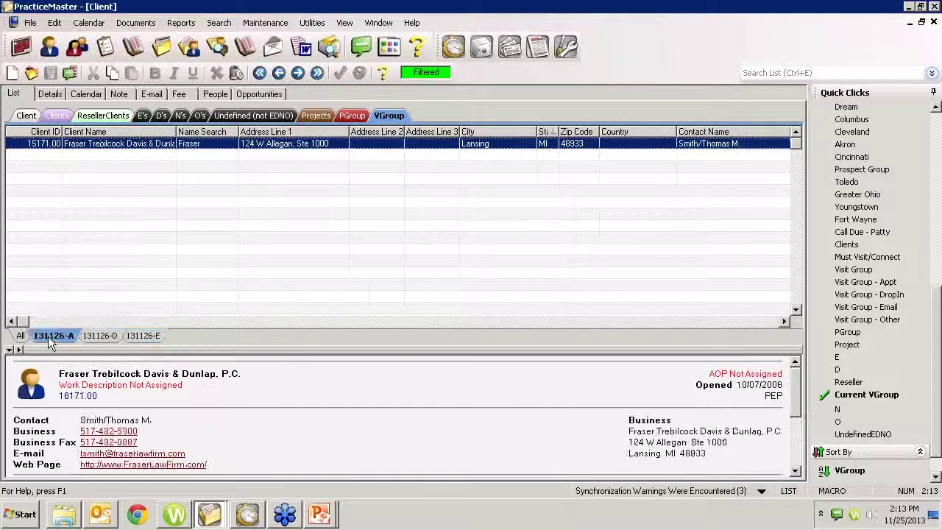
pyautogui.click(356, 118)
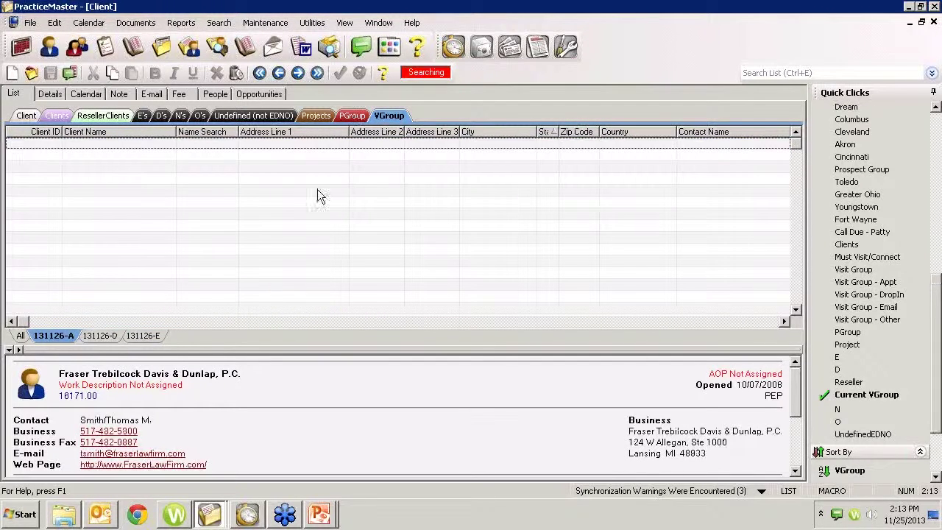
pyautogui.click(27, 118)
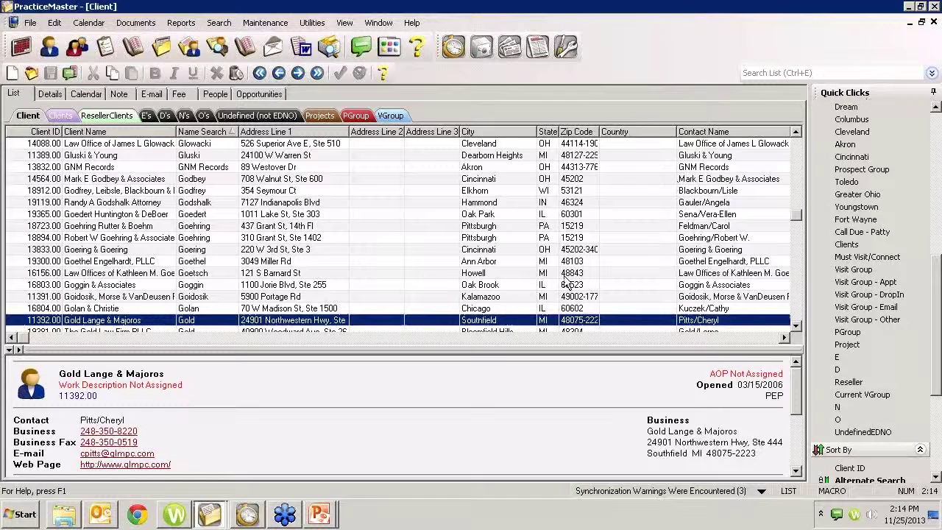
# Step: Multi-select client rows, select all, then select Robert W Goehring & Associates through Goggin & Associates
pyautogui.keyDown('ctrl'); pyautogui.click(99, 296); pyautogui.keyUp('ctrl')
pyautogui.keyDown('ctrl'); pyautogui.click(99, 284); pyautogui.keyUp('ctrl')
pyautogui.keyDown('ctrl'); pyautogui.click(94, 272); pyautogui.keyUp('ctrl')
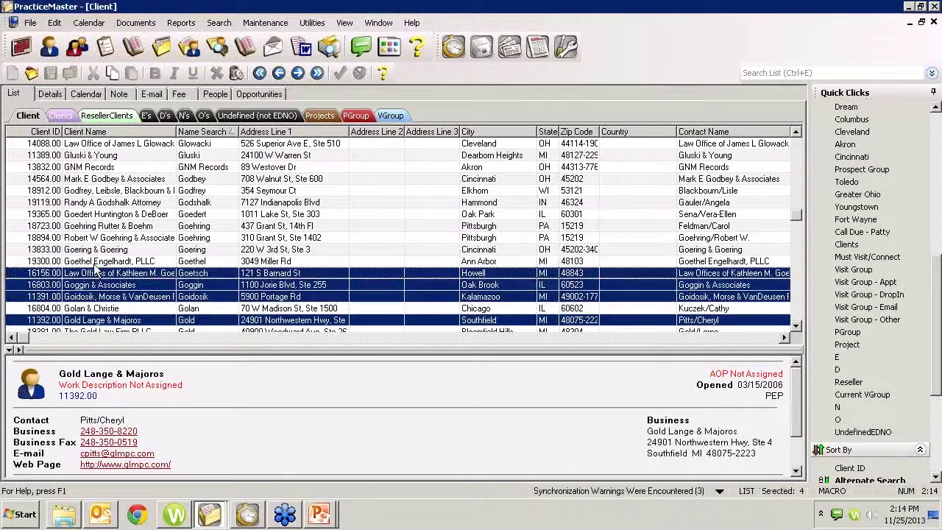
pyautogui.keyDown('ctrl'); pyautogui.click(101, 262); pyautogui.keyUp('ctrl')
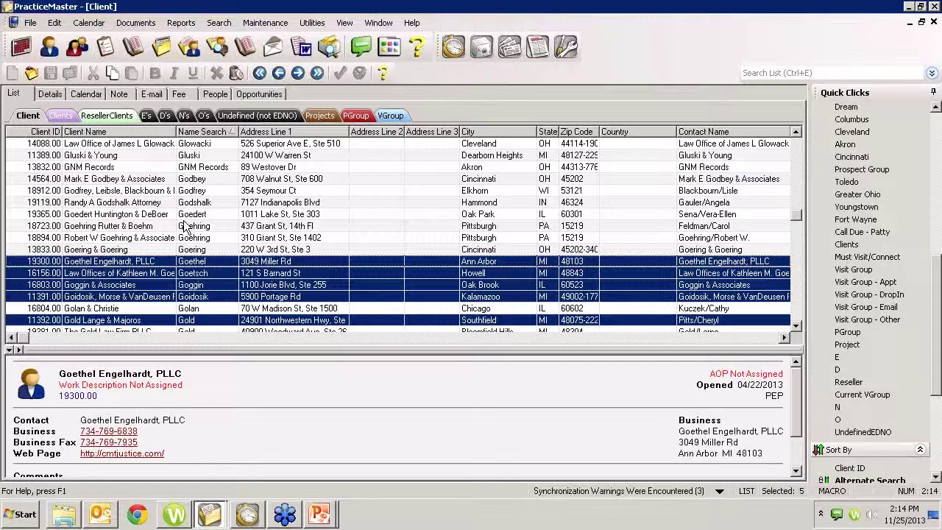
pyautogui.hotkey('ctrl', 'a')
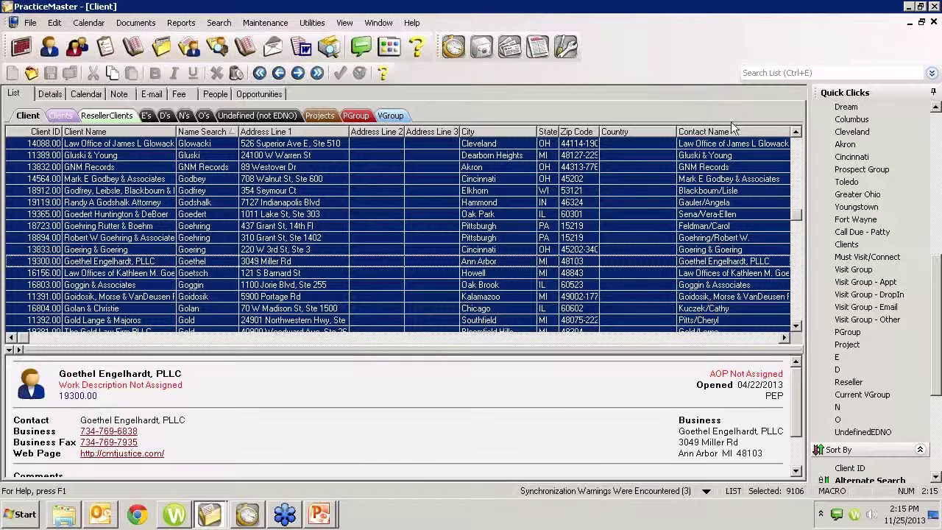
pyautogui.click(312, 240)
pyautogui.keyDown('shift'); pyautogui.click(294, 285); pyautogui.keyUp('shift')
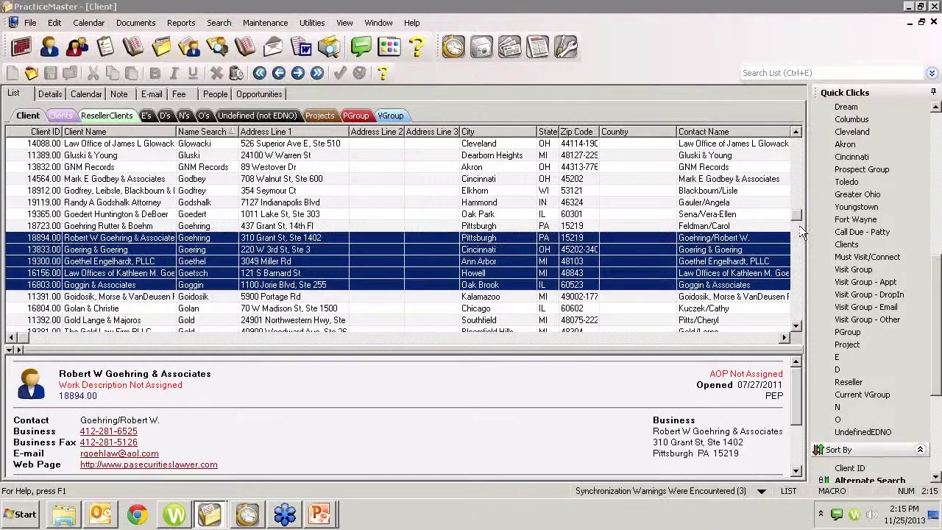
# Step: Scroll the client list down until Kraucunas Law Office is in view
pyautogui.moveTo(798, 219); pyautogui.dragTo(797, 142)
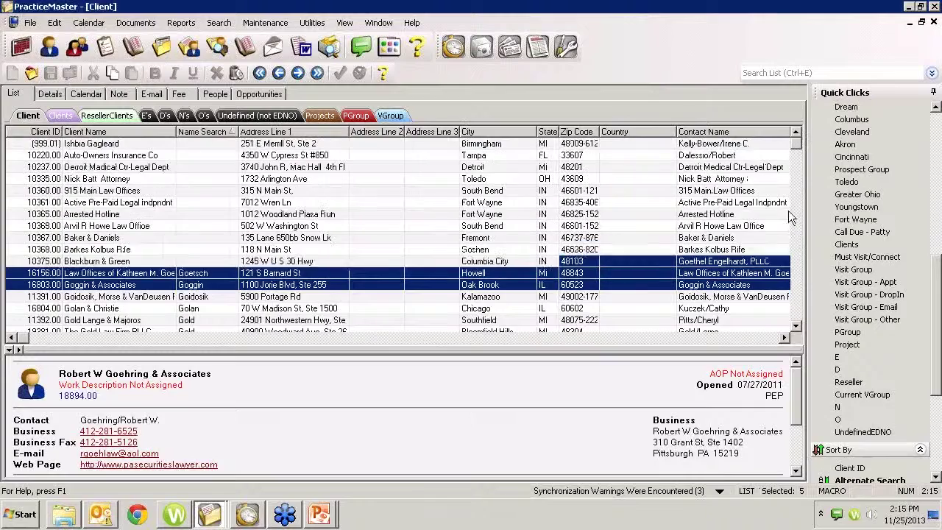
pyautogui.click(797, 305)
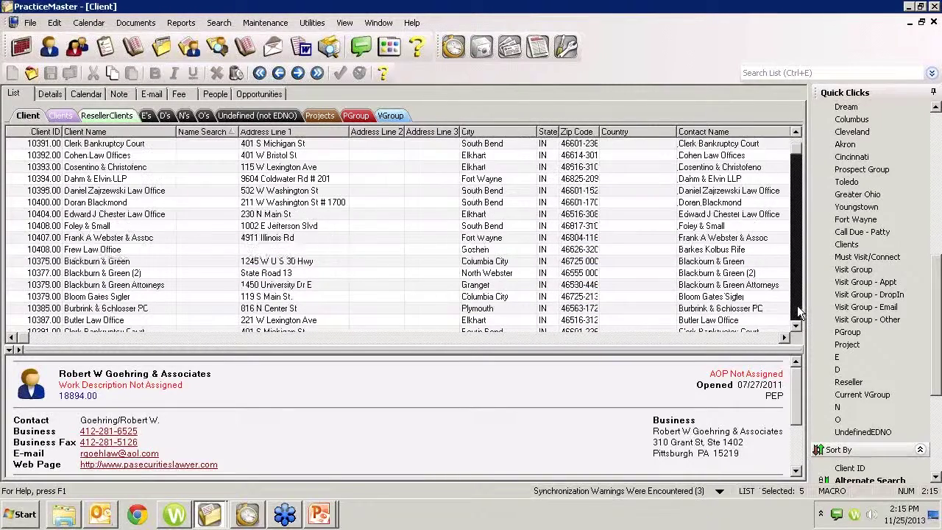
pyautogui.click(797, 306)
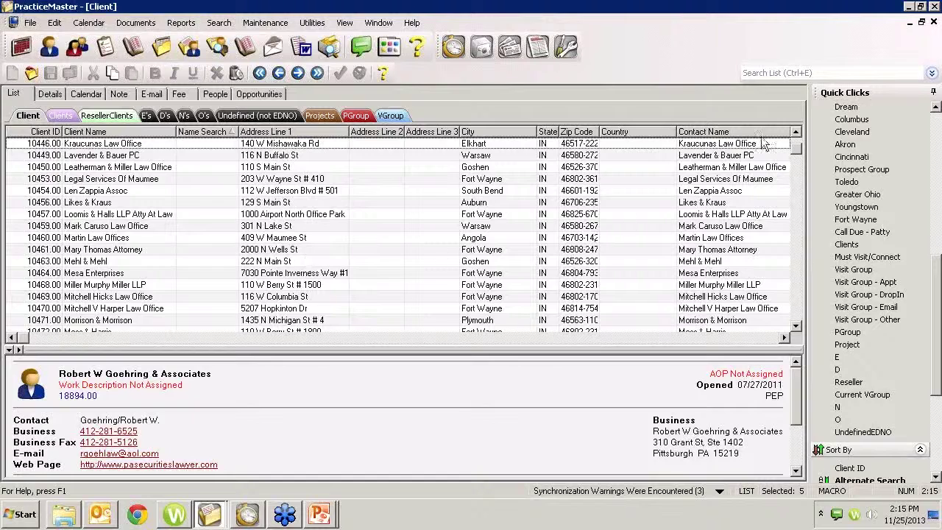
# Step: Explore the client search panel's history and searchable fields, selecting Leatherman & Miller Law Office
pyautogui.click(757, 72)
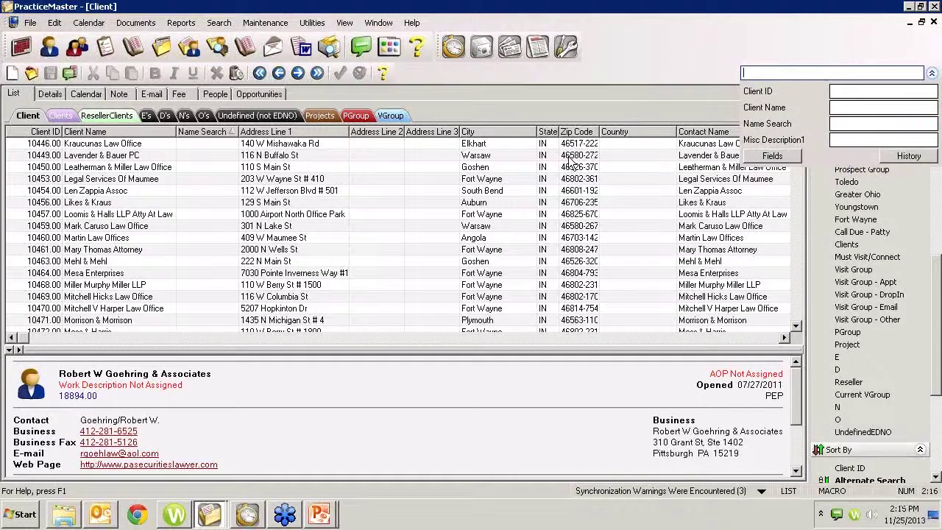
pyautogui.click(833, 108)
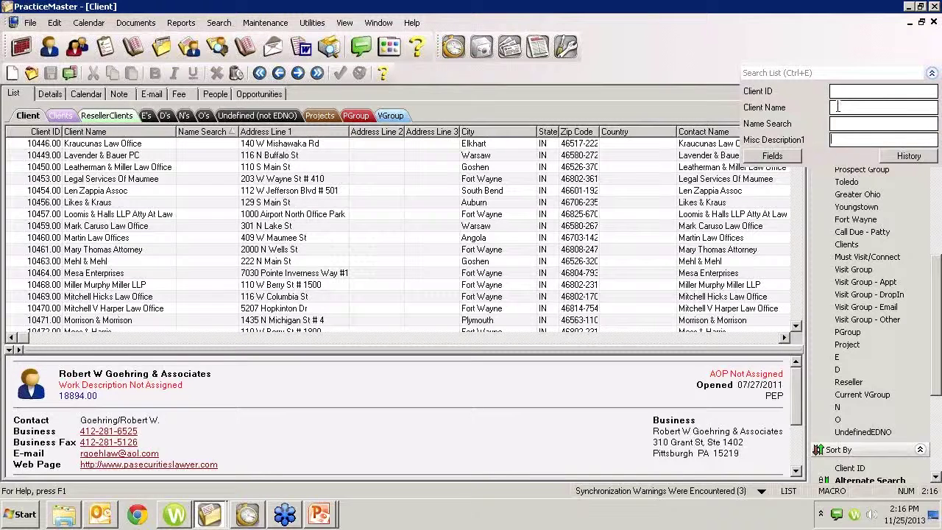
pyautogui.click(905, 157)
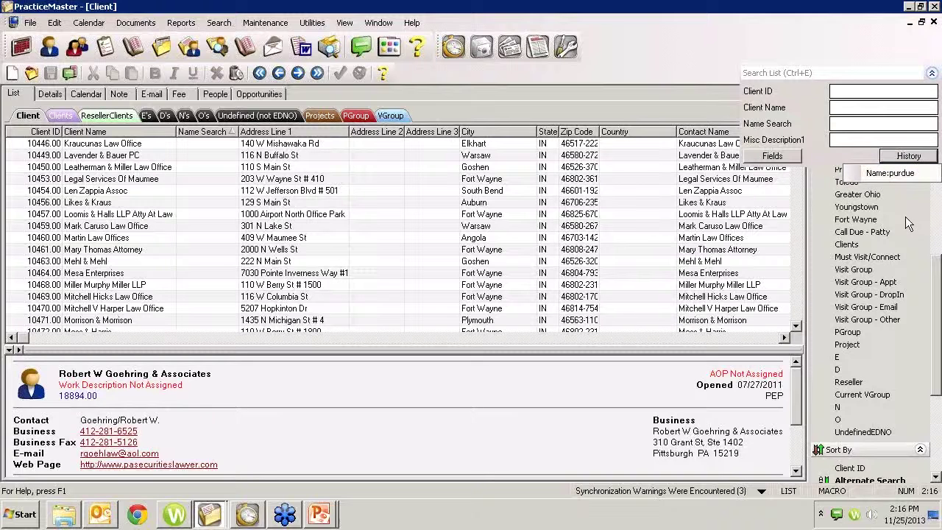
pyautogui.click(806, 77)
pyautogui.click(801, 75)
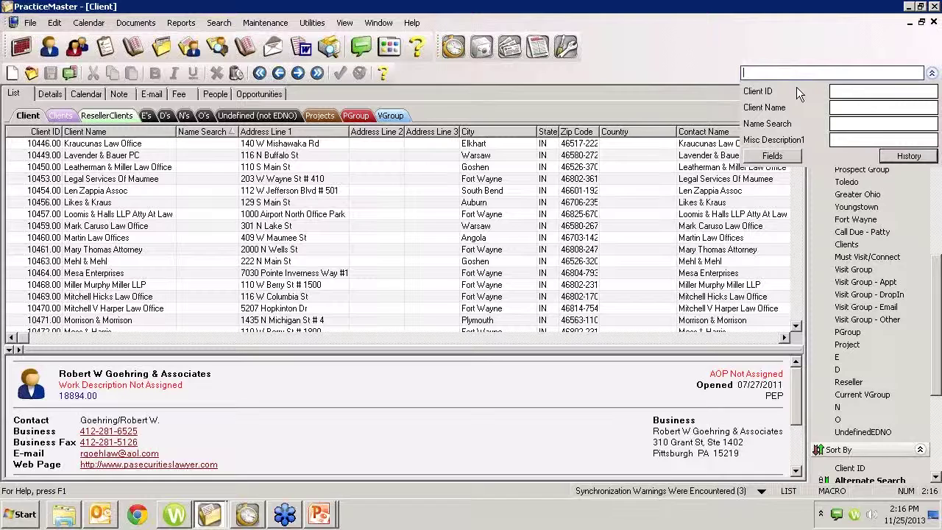
pyautogui.click(511, 167)
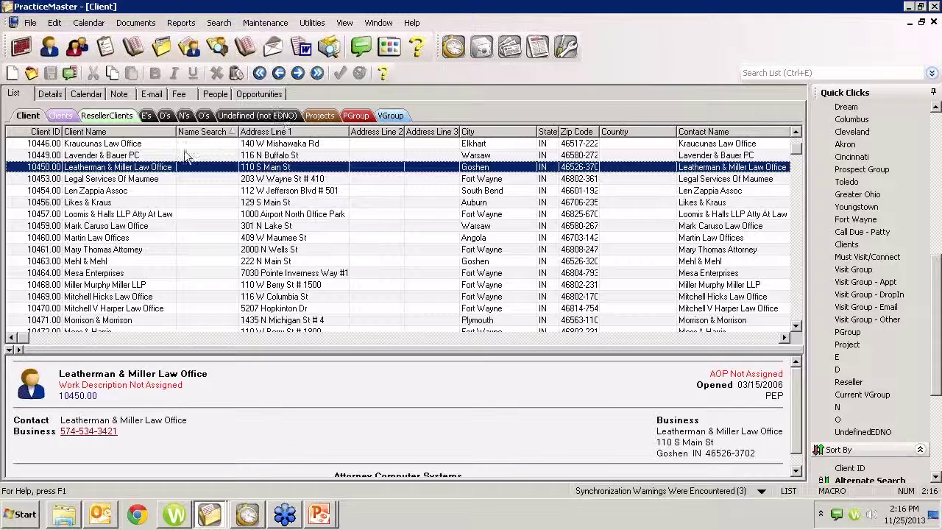
pyautogui.click(931, 74)
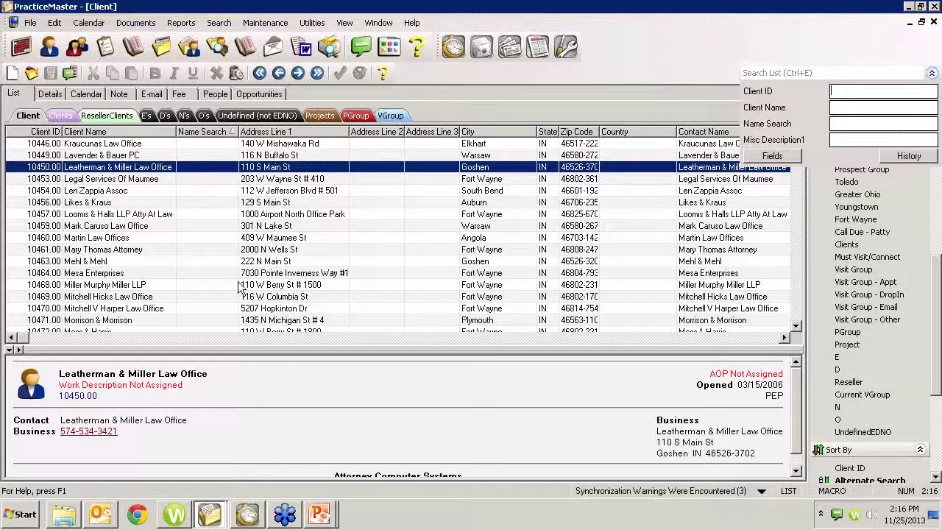
pyautogui.click(780, 157)
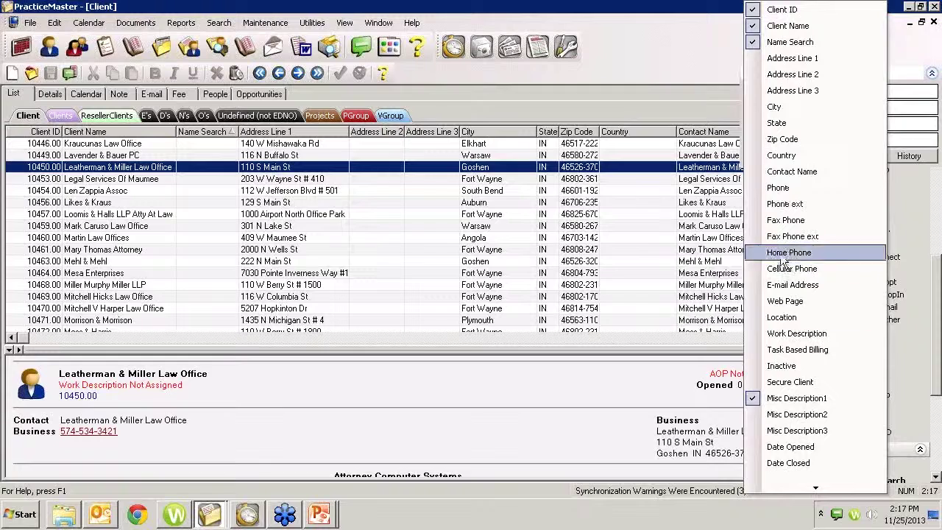
pyautogui.click(707, 48)
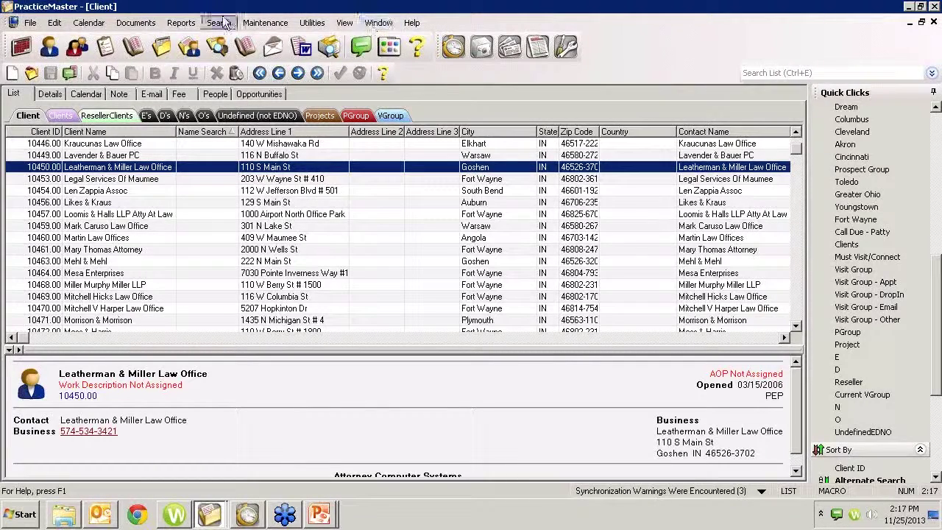
# Step: Switch to the Overdue Task List window and start a new blank task
pyautogui.click(375, 23)
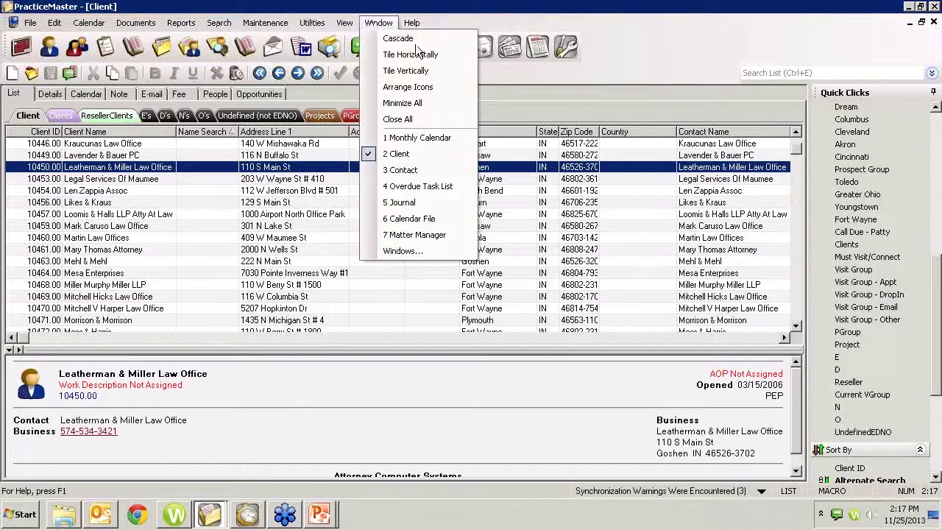
pyautogui.click(390, 187)
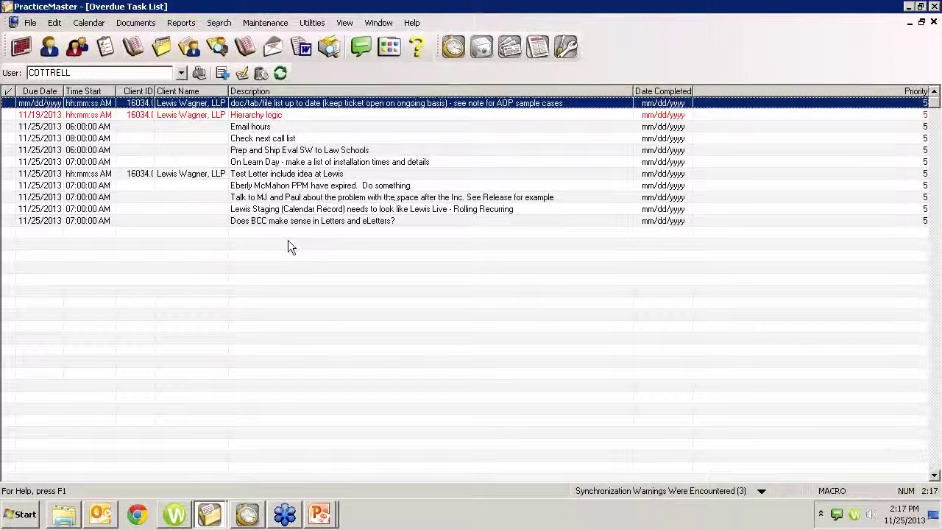
pyautogui.doubleClick(282, 236)
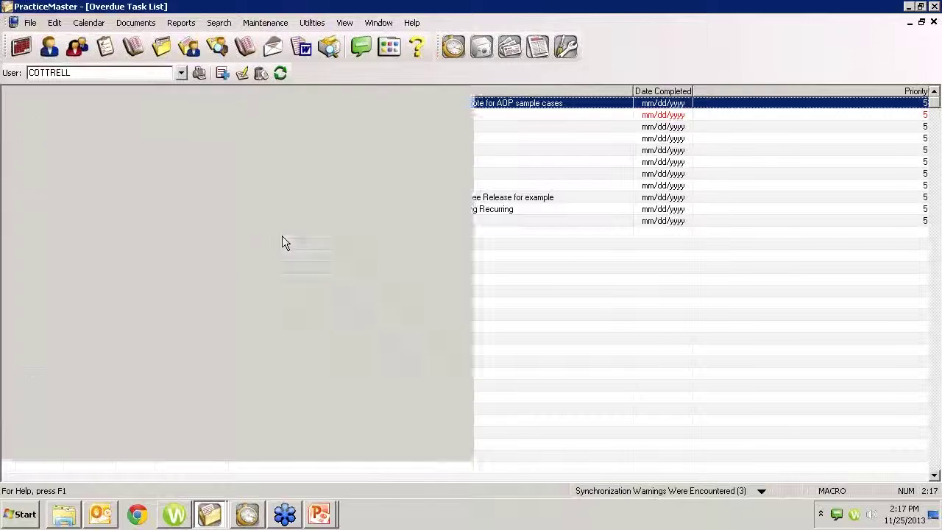
# Step: Discard the blank task without saving and list another user's overdue tasks
pyautogui.click(934, 23)
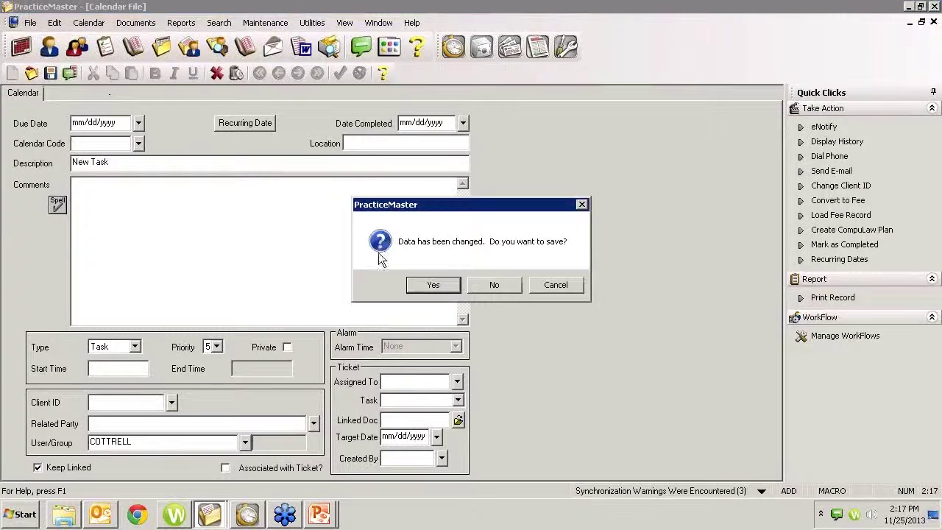
pyautogui.click(494, 285)
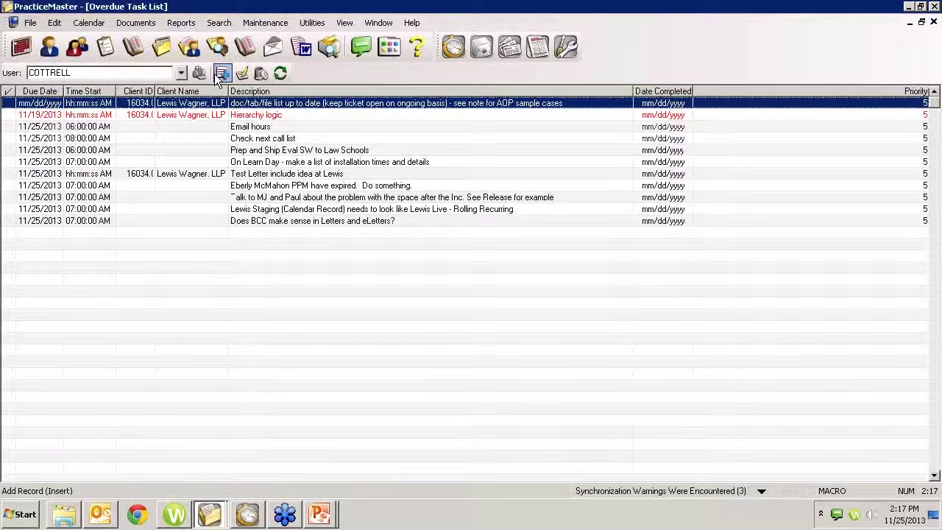
pyautogui.click(120, 73)
pyautogui.press('Return')
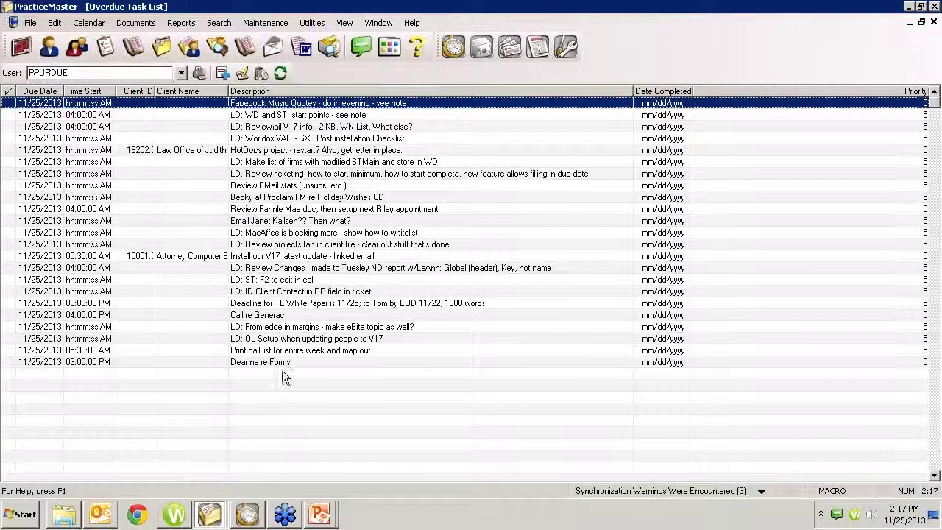
# Step: Add a task 'test' due today at 2:15 PM with a 0-minute alarm
pyautogui.press('Insert')
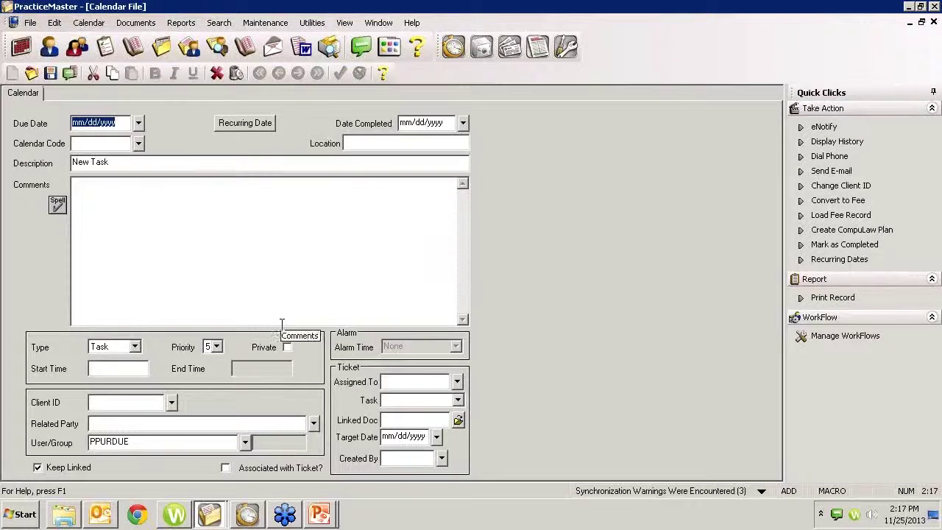
pyautogui.press('Tab')
pyautogui.press('Tab')
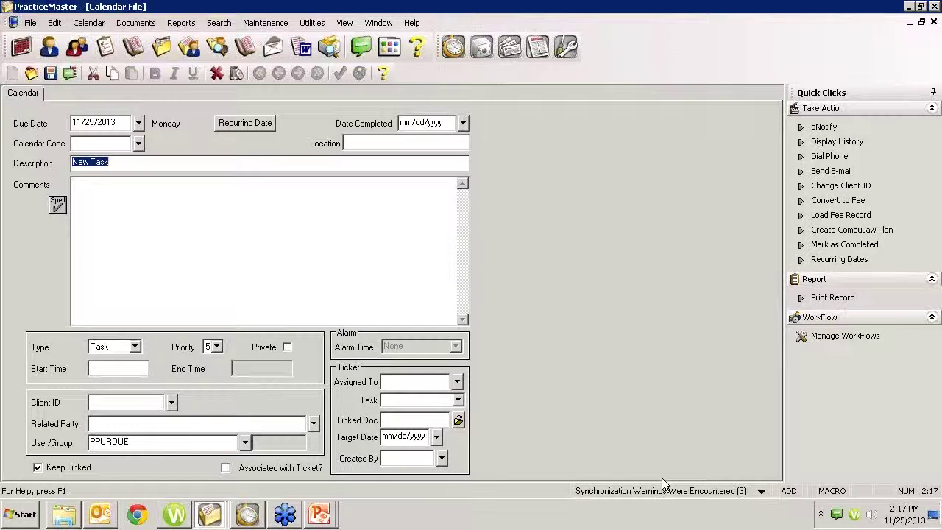
pyautogui.write('test')
pyautogui.press('Tab')
pyautogui.press('Tab')
pyautogui.write('2:15p')
pyautogui.press('Tab')
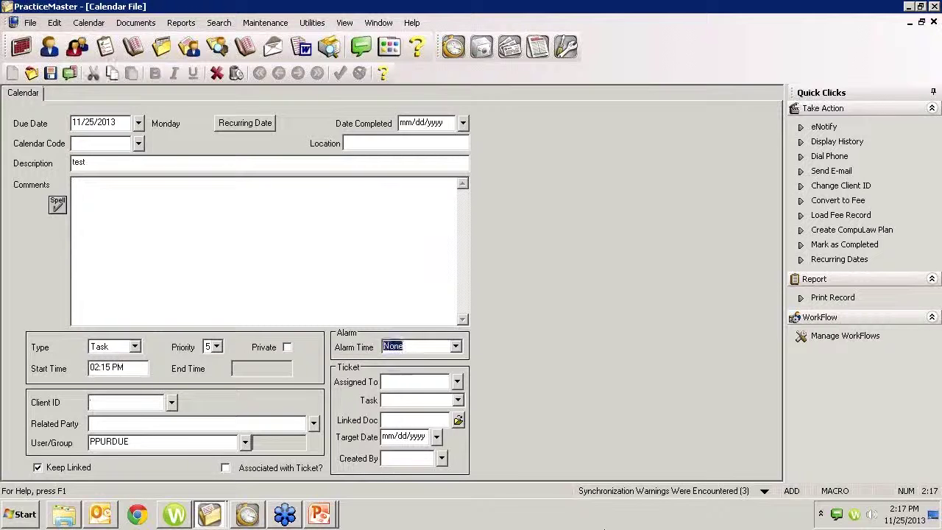
pyautogui.press('Down')
pyautogui.press('Tab')
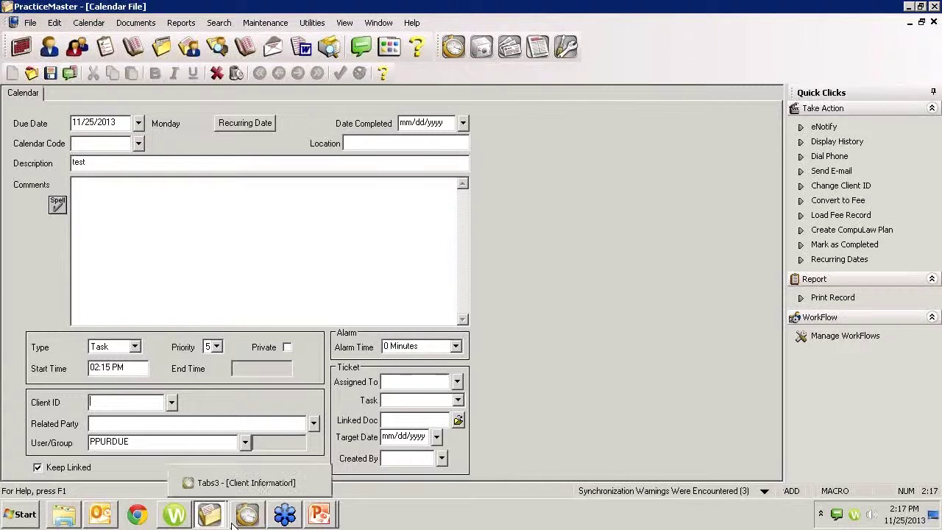
# Step: Back on the Overdue Task List, move the alarm notification lower and begin another task entry
pyautogui.click(221, 485)
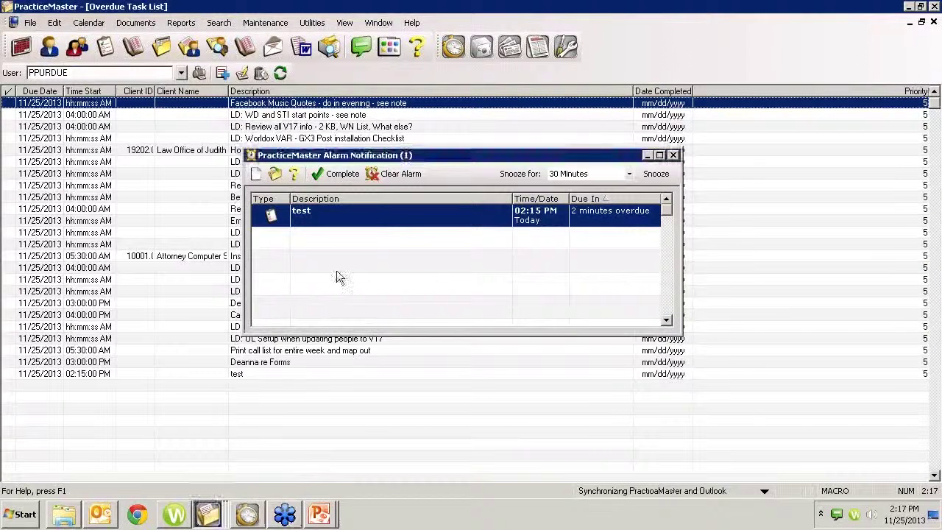
pyautogui.moveTo(498, 156); pyautogui.dragTo(508, 186)
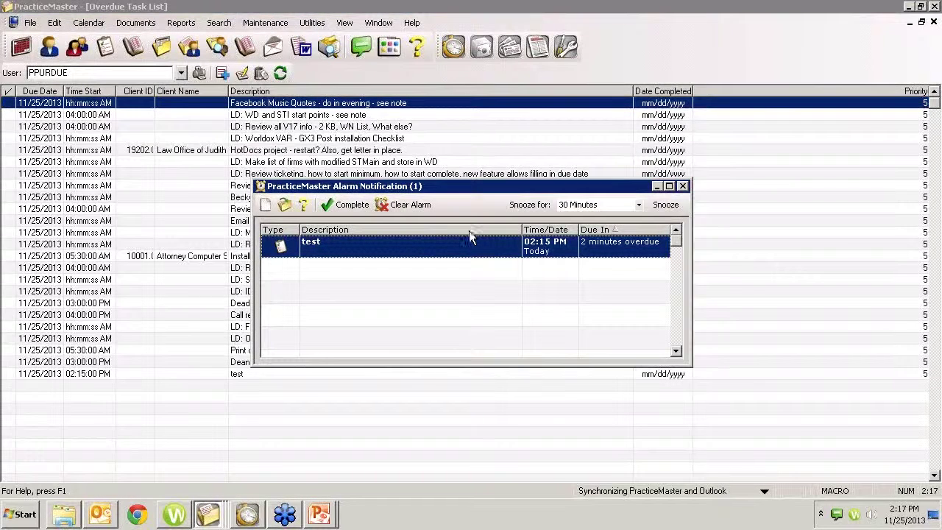
pyautogui.doubleClick(144, 381)
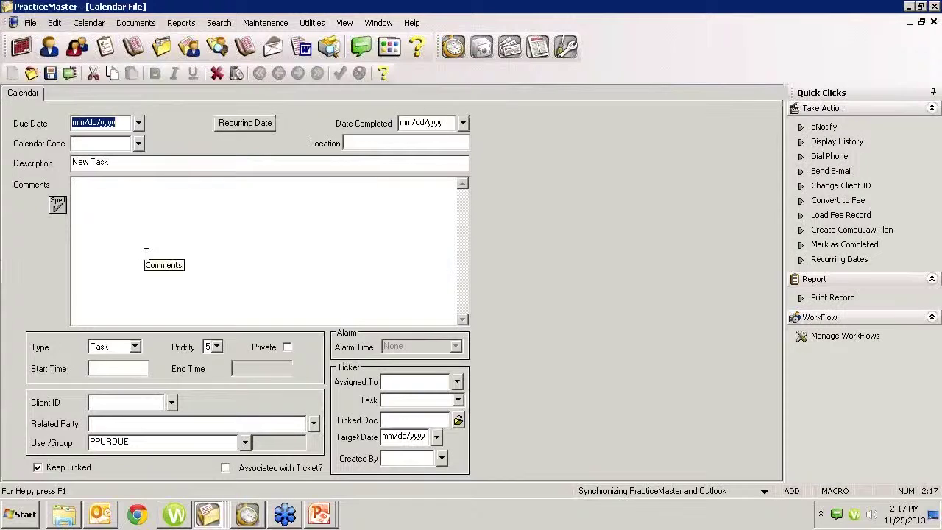
# Step: Enter task 'test2' due today at 2:18 PM with a 0-minute alarm, then save it
pyautogui.press('Tab')
pyautogui.press('Tab')
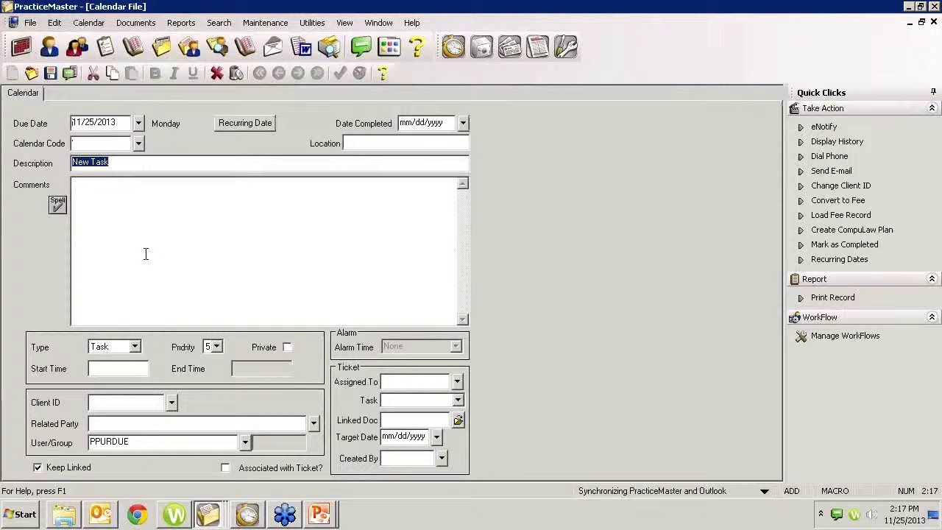
pyautogui.write('test2')
pyautogui.press('Tab')
pyautogui.press('Tab')
pyautogui.press('Tab')
pyautogui.press('Tab')
pyautogui.write('218p')
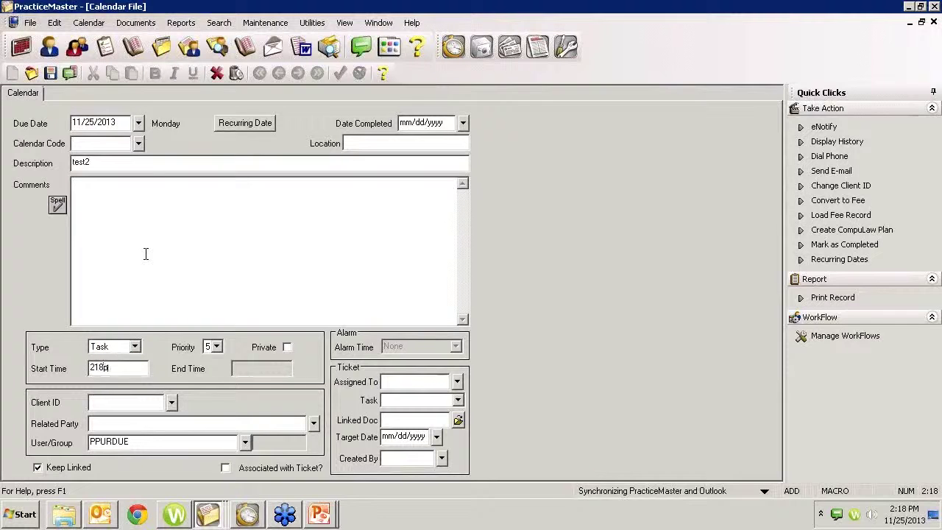
pyautogui.press('Tab')
pyautogui.press('Down')
pyautogui.press('Tab')
pyautogui.hotkey('shift', 'Tab')
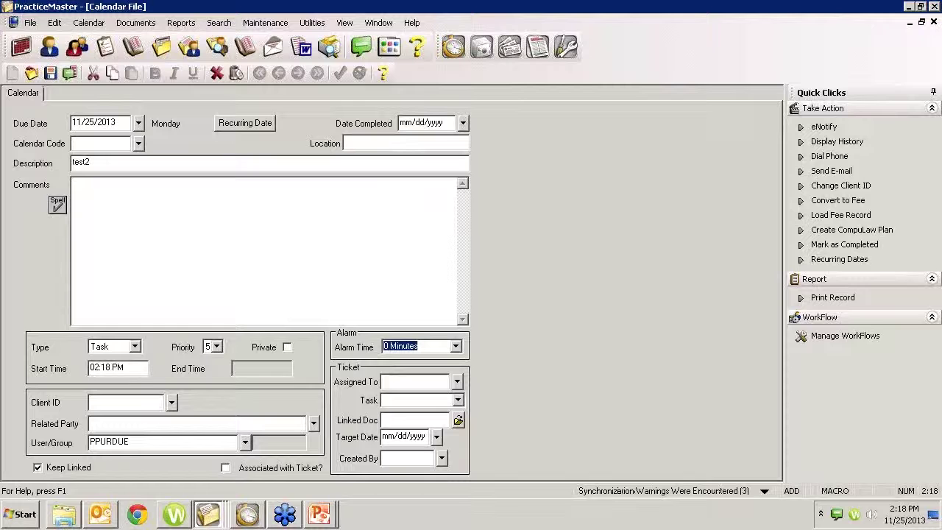
pyautogui.hotkey('ctrl', 's')
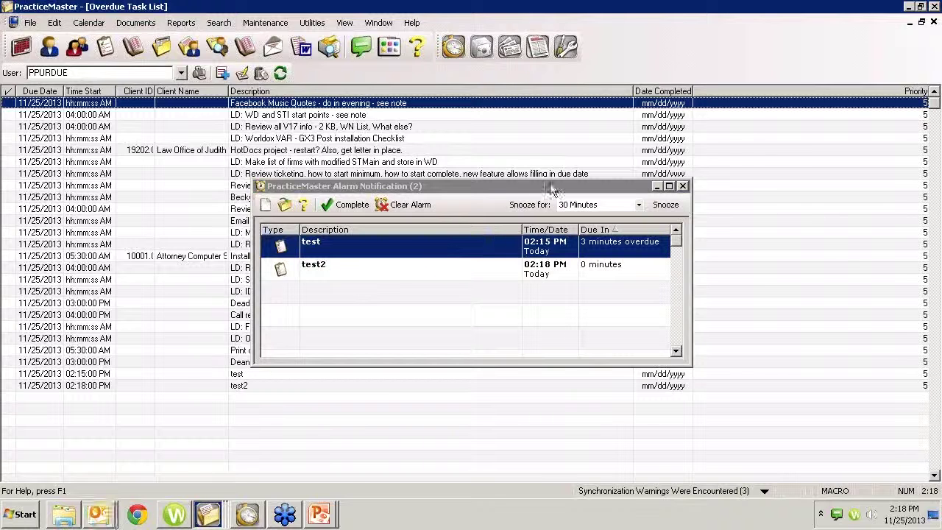
# Step: Select both the test and test2 alarms and choose a snooze duration from the dropdown
pyautogui.click(491, 270)
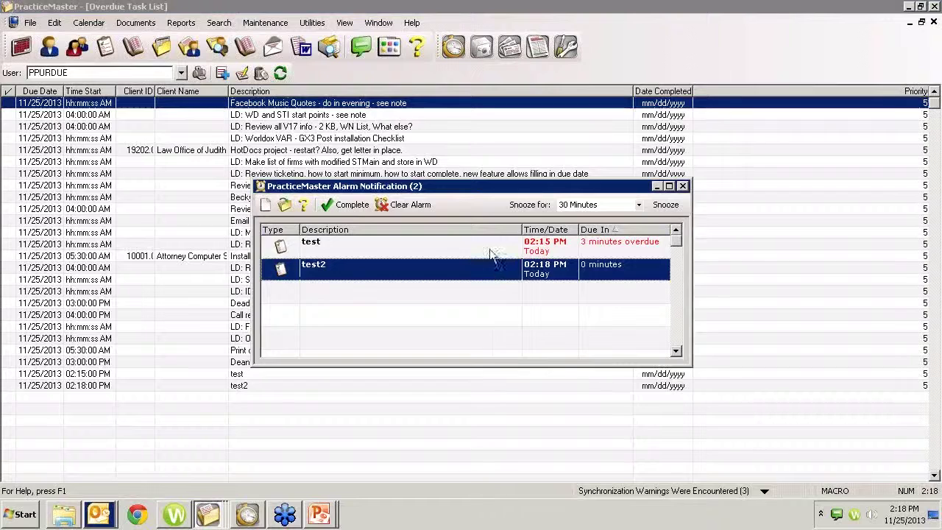
pyautogui.click(648, 243)
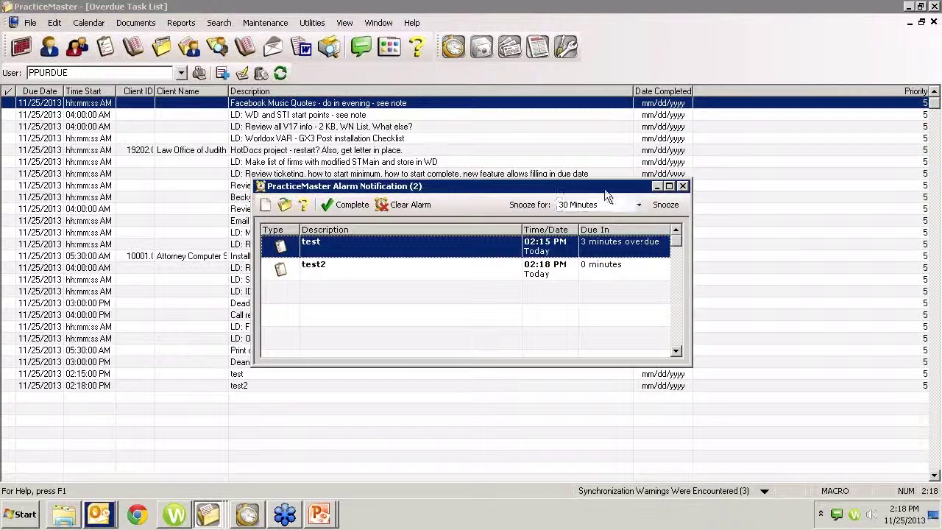
pyautogui.moveTo(604, 187); pyautogui.dragTo(568, 178)
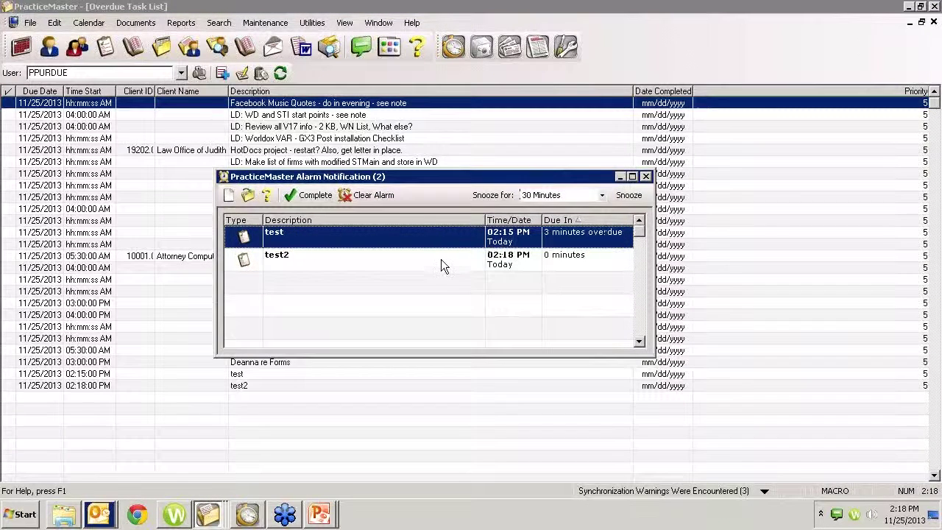
pyautogui.keyDown('shift'); pyautogui.click(433, 269); pyautogui.keyUp('shift')
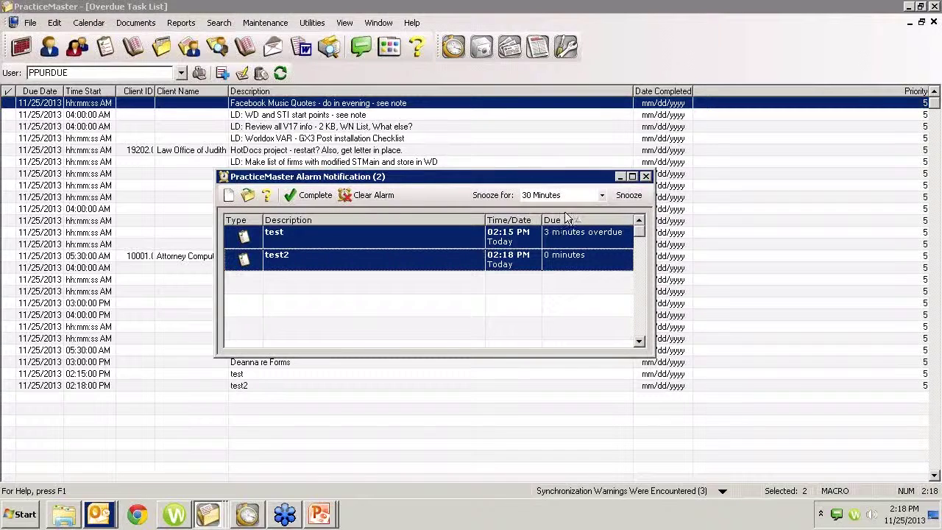
pyautogui.click(603, 196)
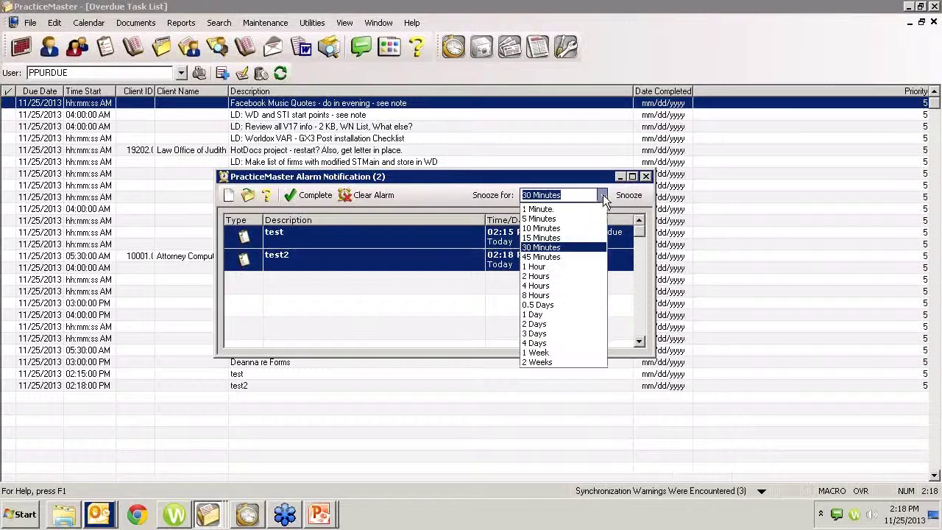
pyautogui.click(568, 231)
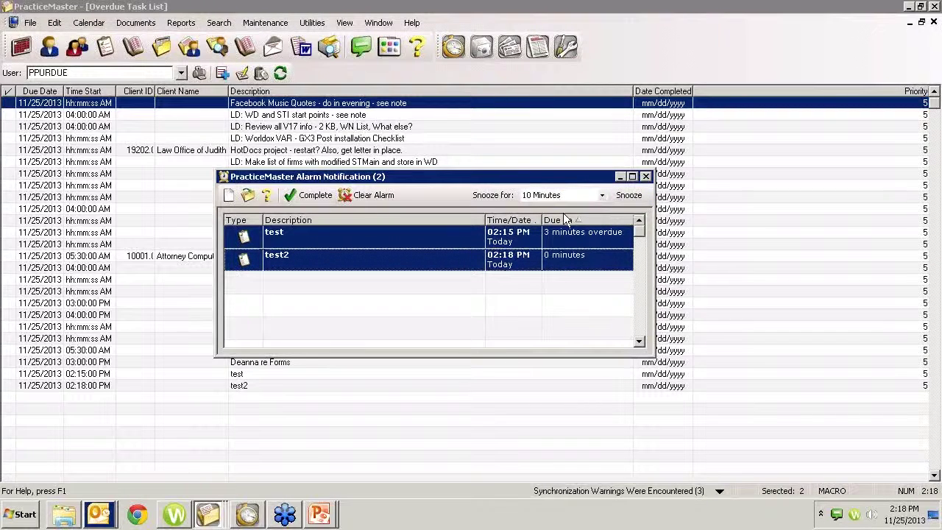
# Step: Close the alarm notification window, leaving the Overdue Task List in view
pyautogui.doubleClick(342, 238)
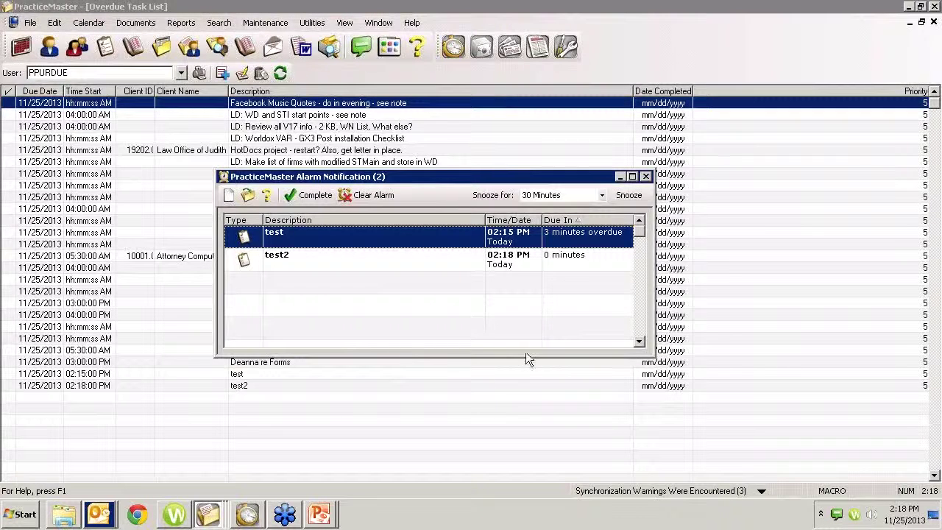
pyautogui.click(629, 195)
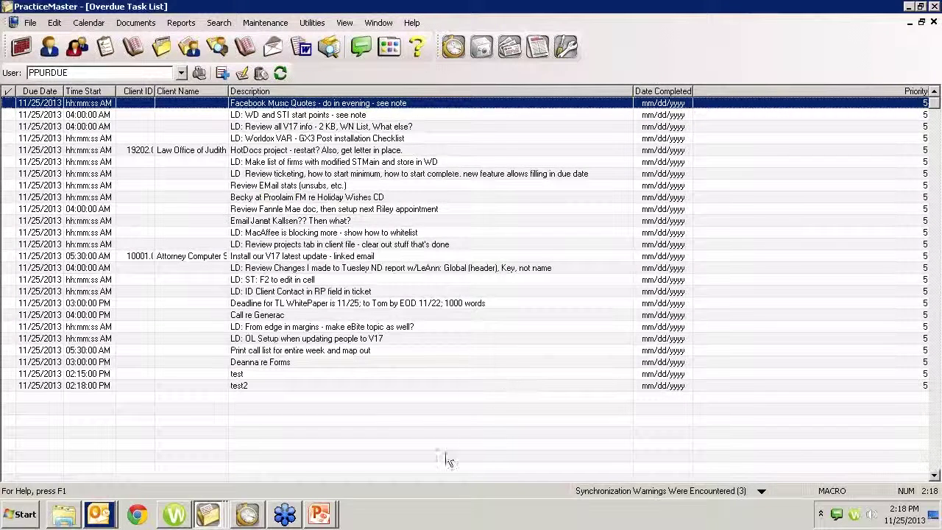
pyautogui.click(223, 518)
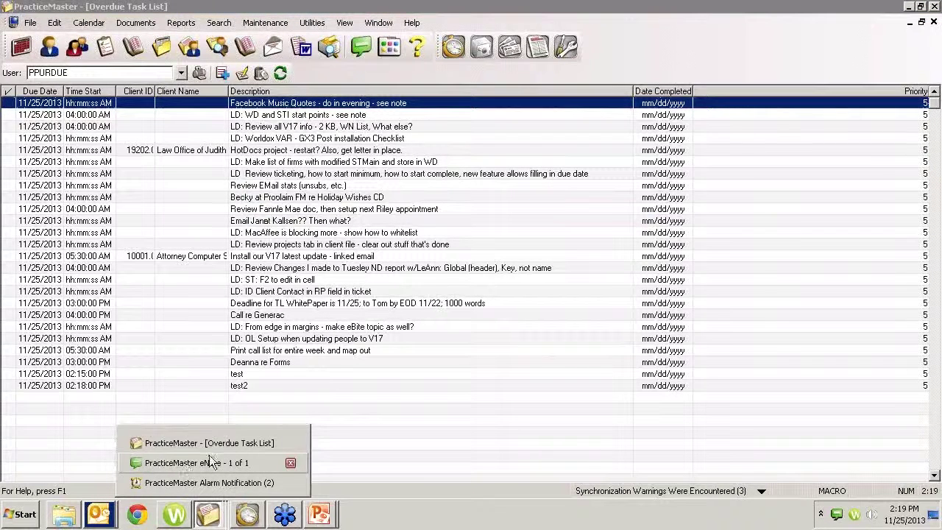
# Step: Restore the alarm notification and open the 'test' alarm's calendar record, due 11/25/2013 at 02:15 PM
pyautogui.click(205, 482)
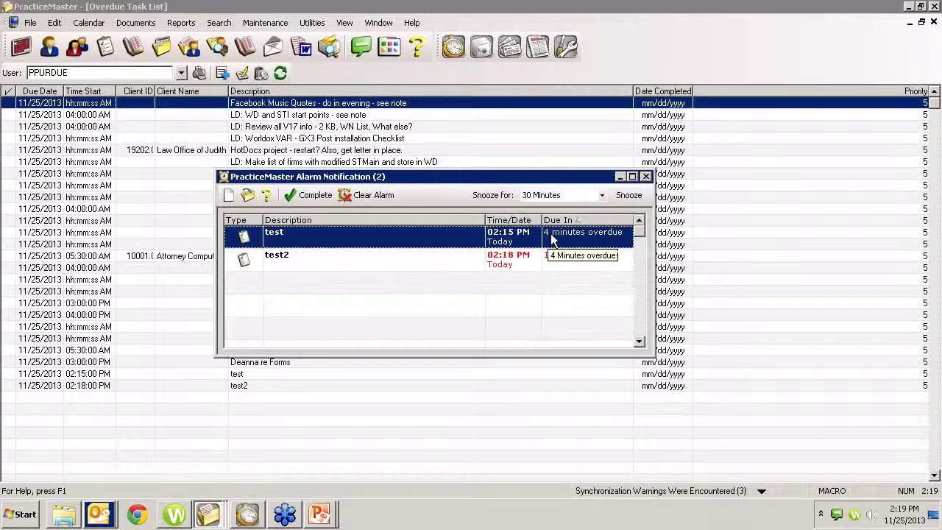
pyautogui.click(602, 197)
pyautogui.press('Insert')
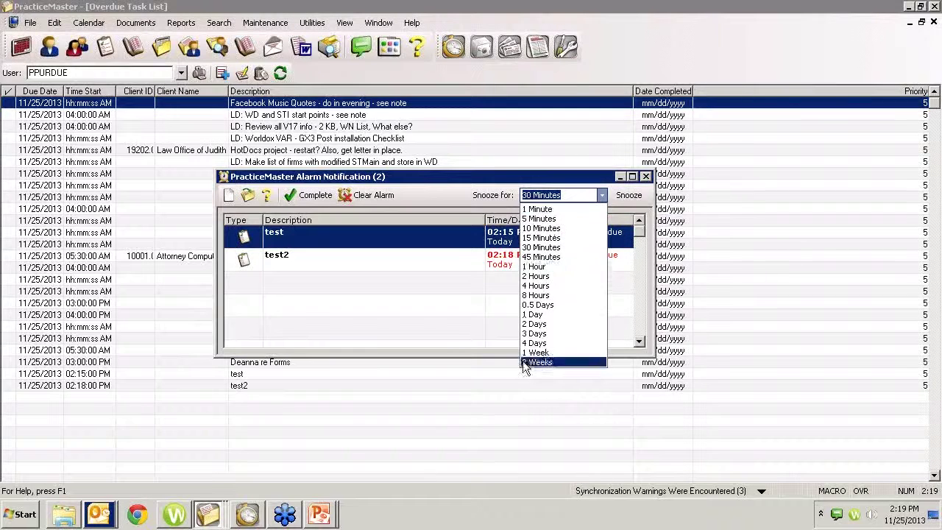
pyautogui.click(438, 213)
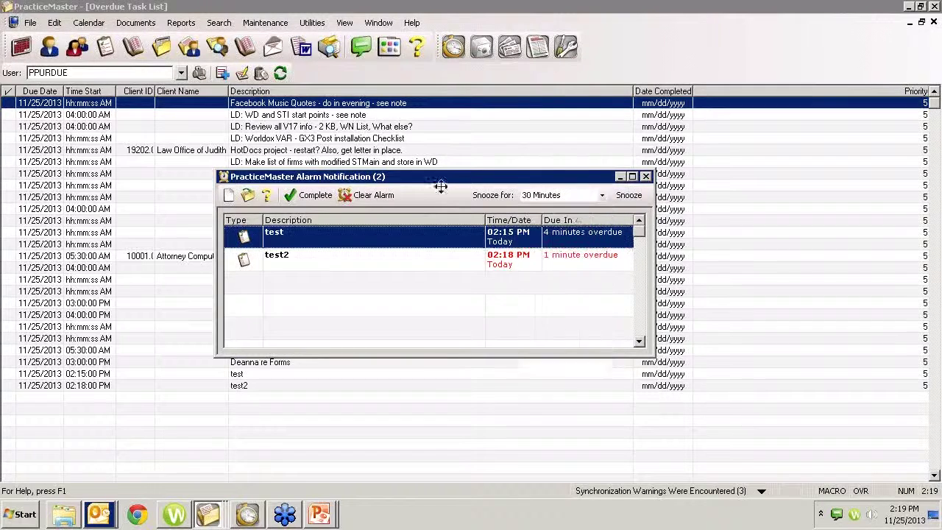
pyautogui.doubleClick(408, 237)
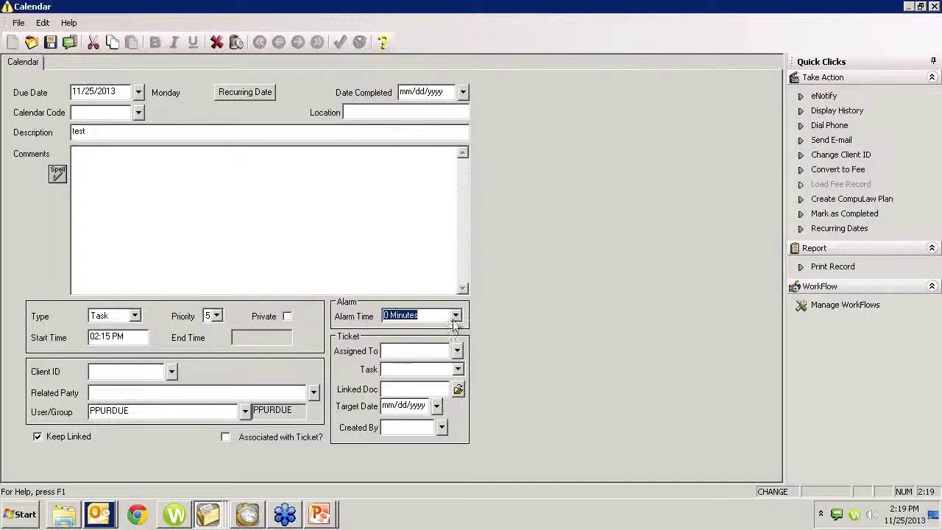
# Step: After trying 3 Weeks, change the test task's Alarm Time from 0 Minutes to 9.5 Hours
pyautogui.click(457, 315)
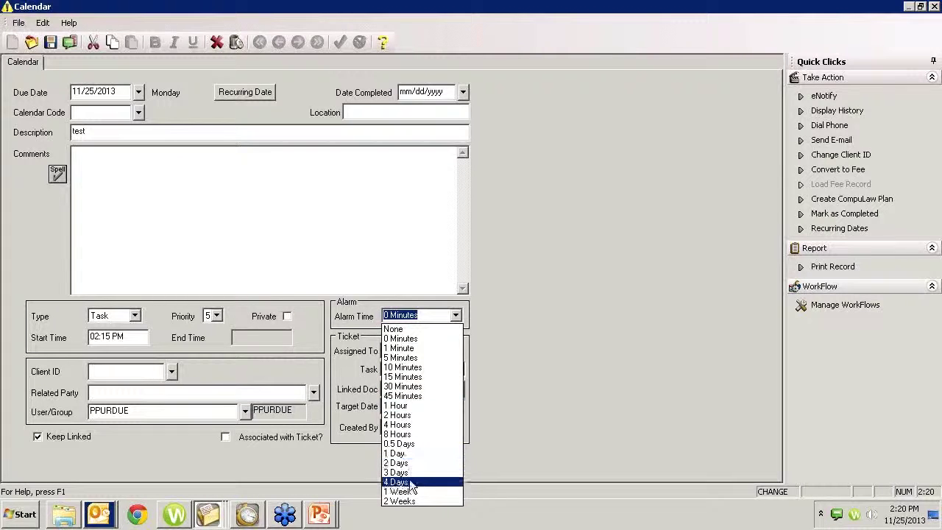
pyautogui.press('1')
pyautogui.click(419, 314)
pyautogui.write('3')
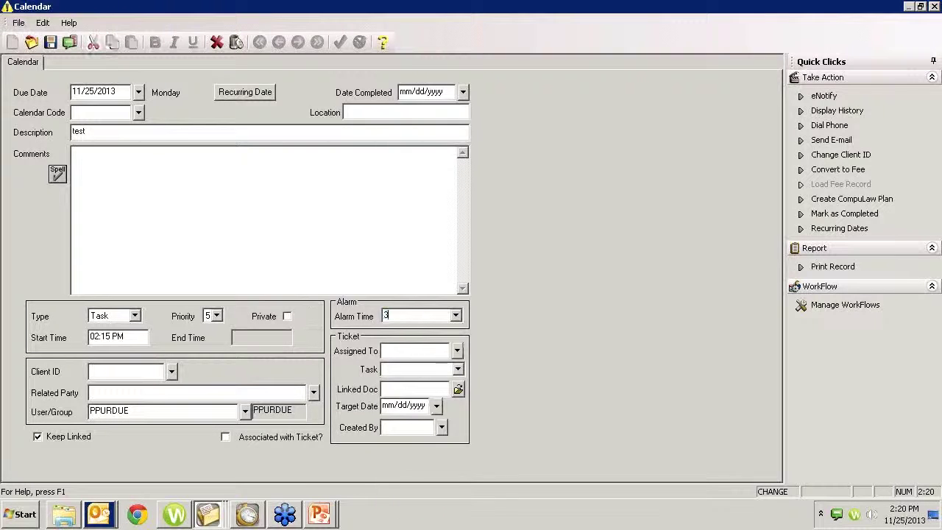
pyautogui.write(' Weeks')
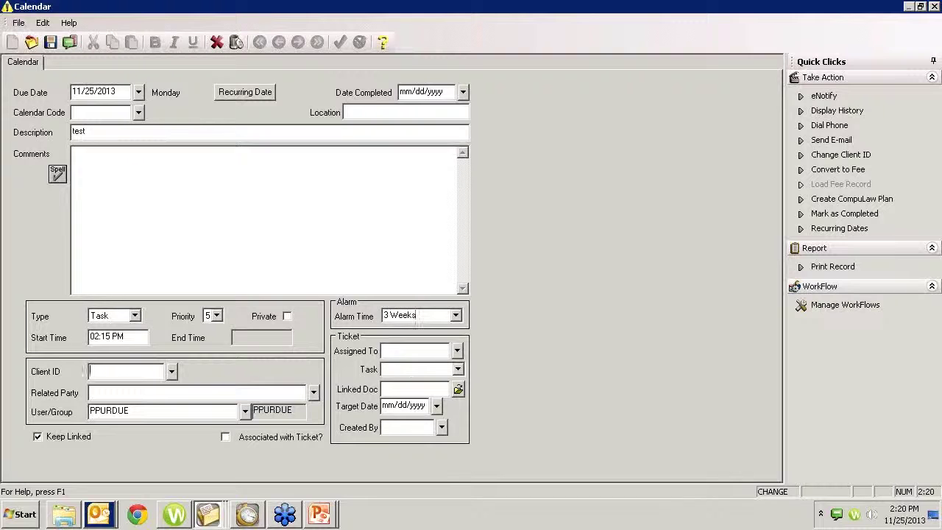
pyautogui.click(456, 316)
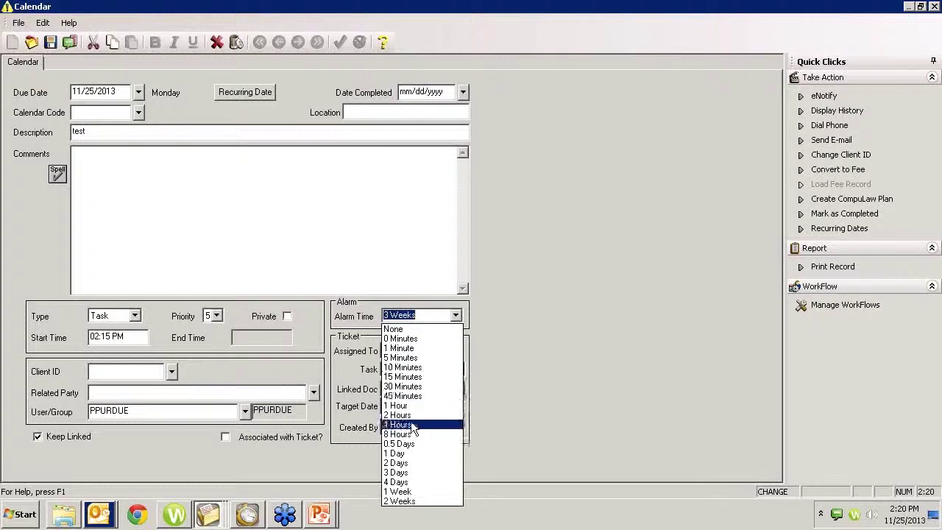
pyautogui.click(440, 316)
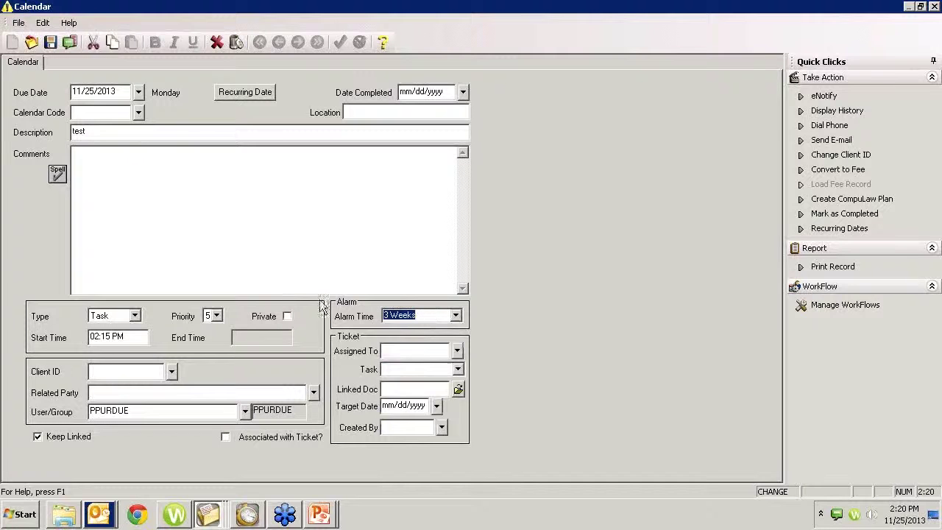
pyautogui.write('9.5')
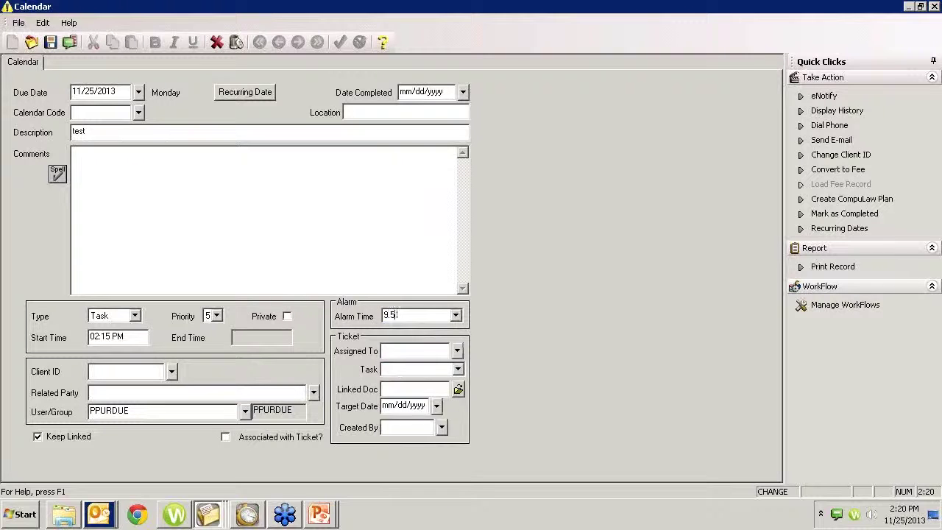
pyautogui.write(' Hours')
pyautogui.press('Tab')
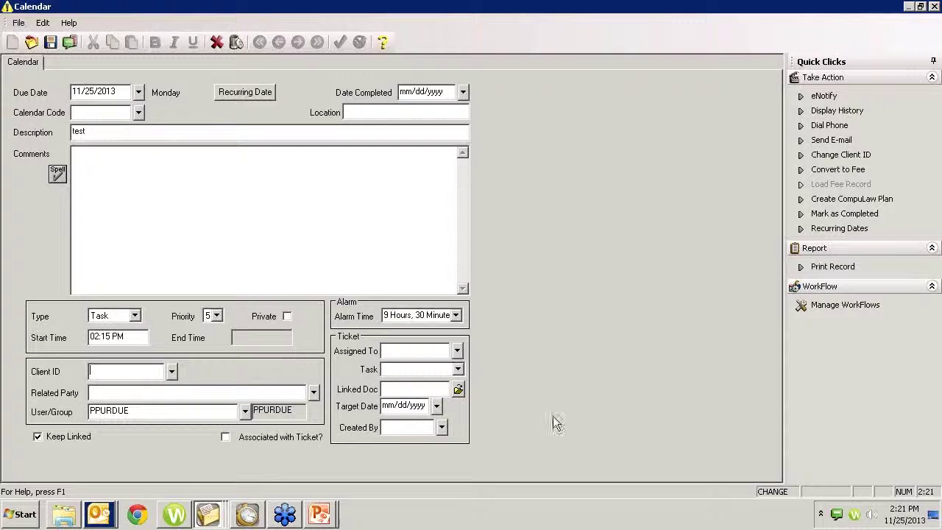
# Step: Open Outlook's reminders window, move it left, and bring PracticeMaster's Overdue Task List forward
pyautogui.click(99, 514)
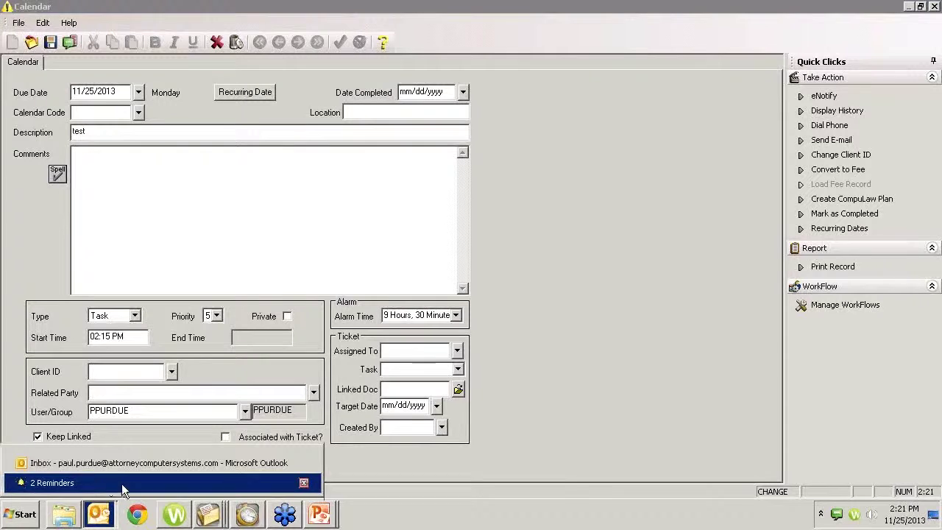
pyautogui.click(122, 484)
pyautogui.moveTo(511, 261); pyautogui.dragTo(415, 255)
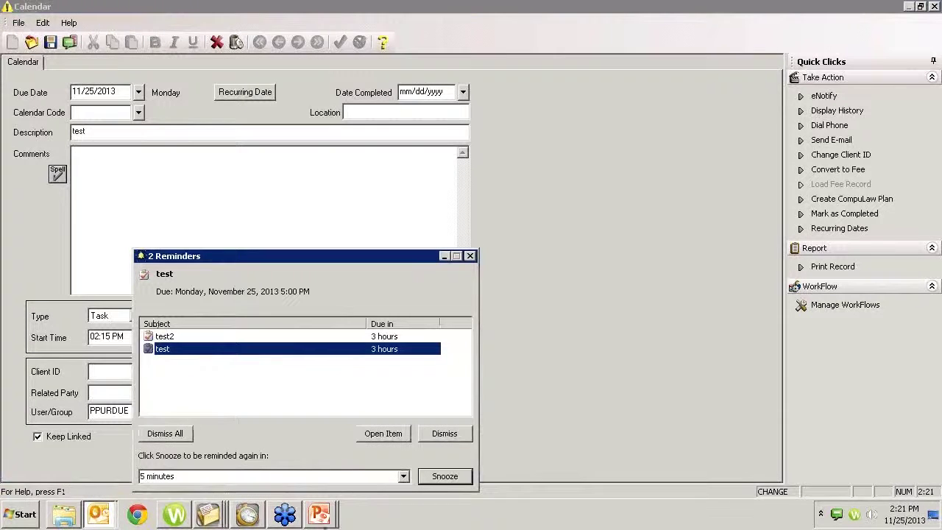
pyautogui.click(209, 515)
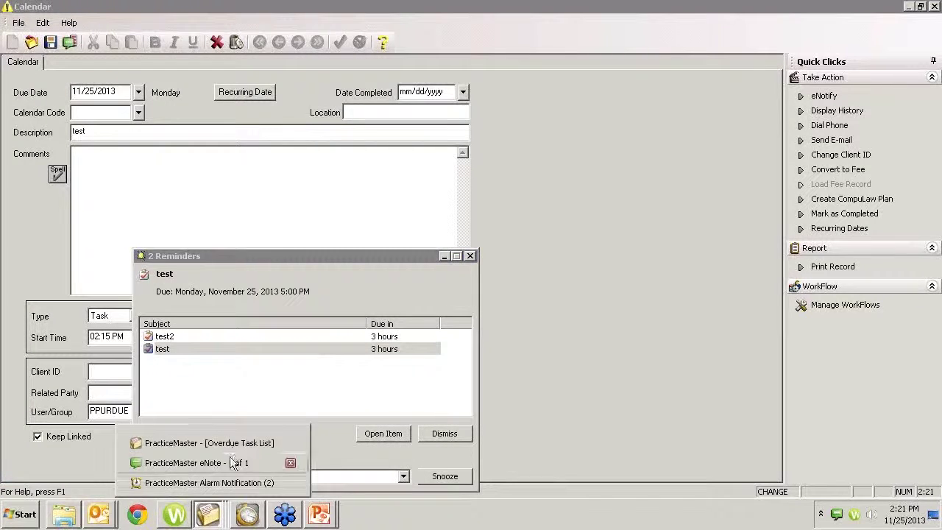
pyautogui.click(223, 442)
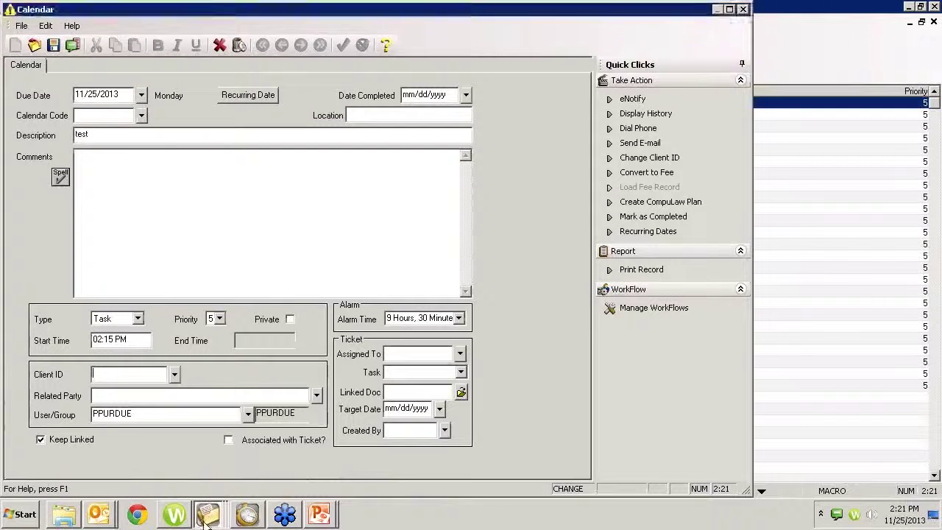
# Step: Close the test task's calendar record, answering the save-changes prompt
pyautogui.click(96, 519)
pyautogui.click(96, 486)
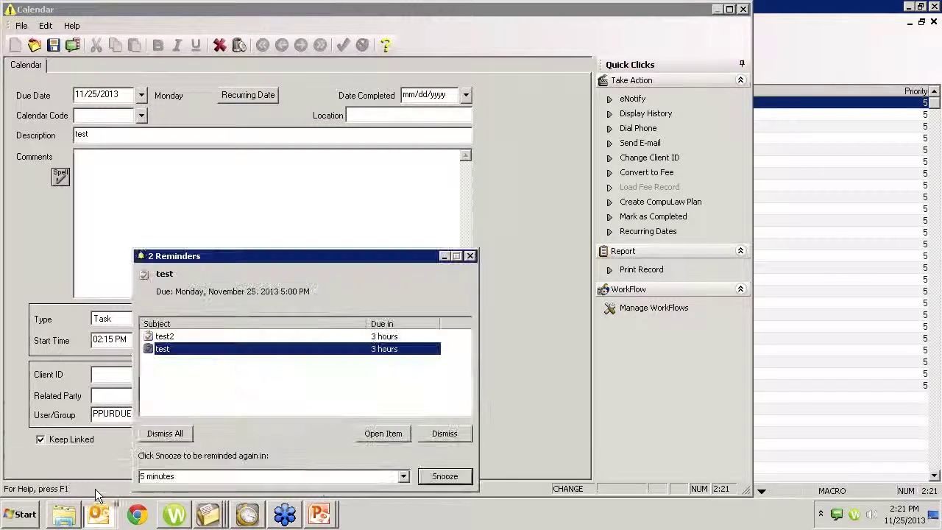
pyautogui.click(209, 515)
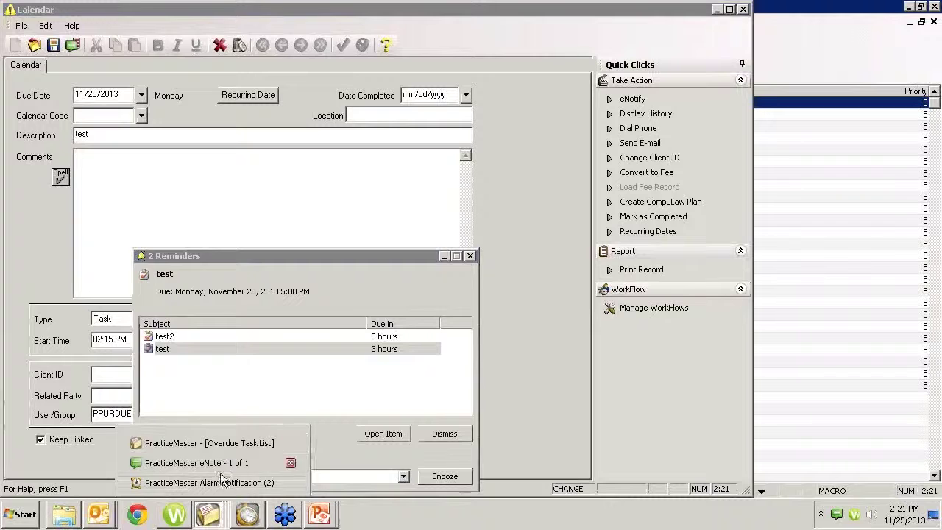
pyautogui.click(228, 483)
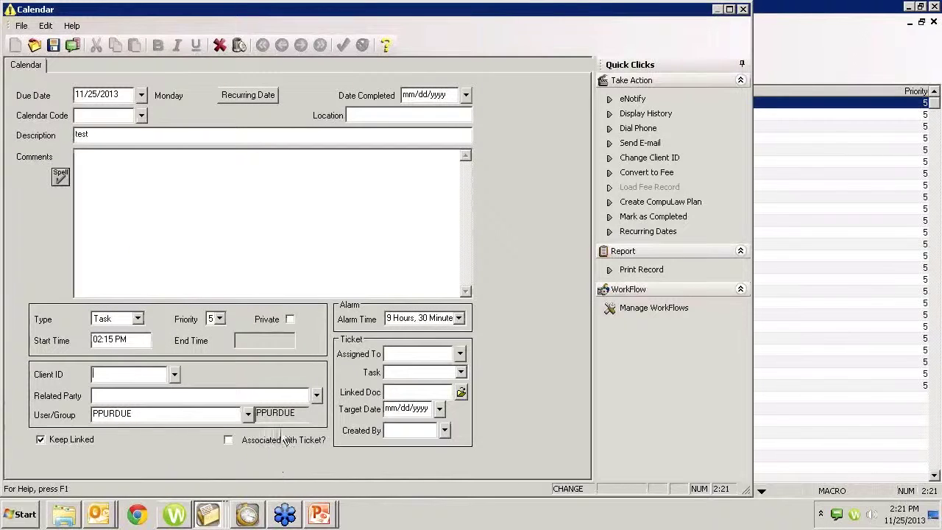
pyautogui.press('Escape')
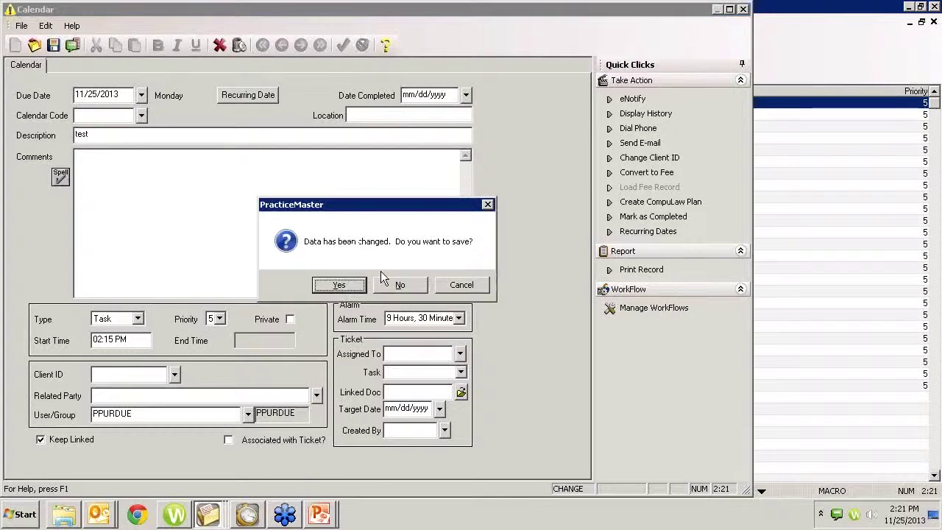
pyautogui.click(401, 282)
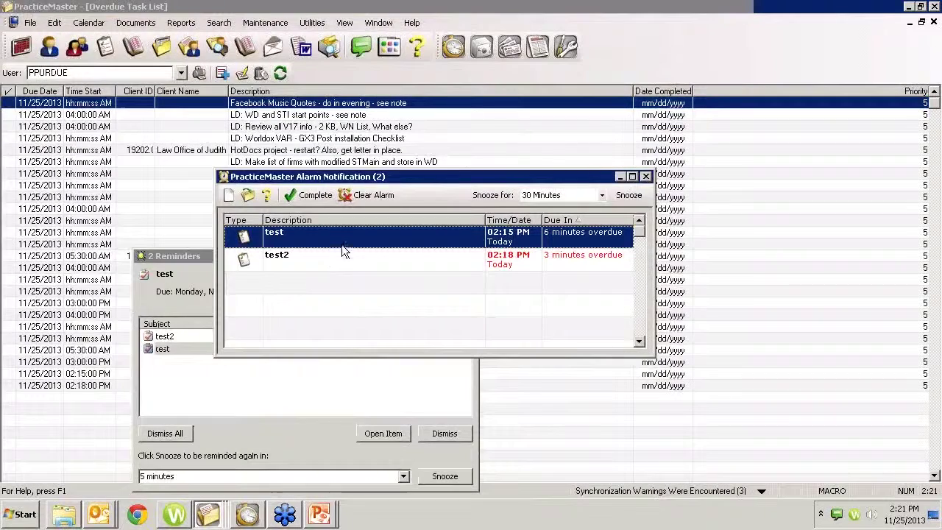
# Step: Clear the test and test2 alarms and close the leftover reminder dialog
pyautogui.moveTo(379, 176); pyautogui.dragTo(572, 127)
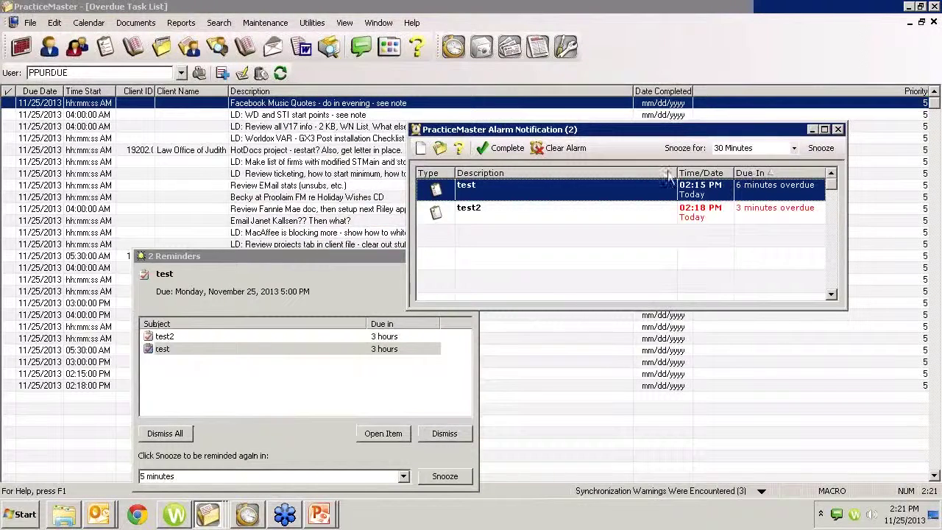
pyautogui.click(565, 150)
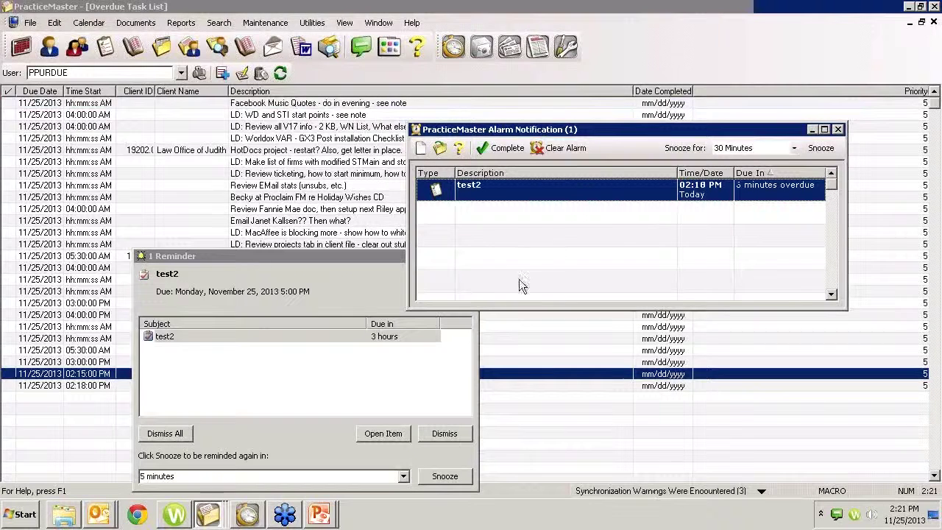
pyautogui.click(563, 148)
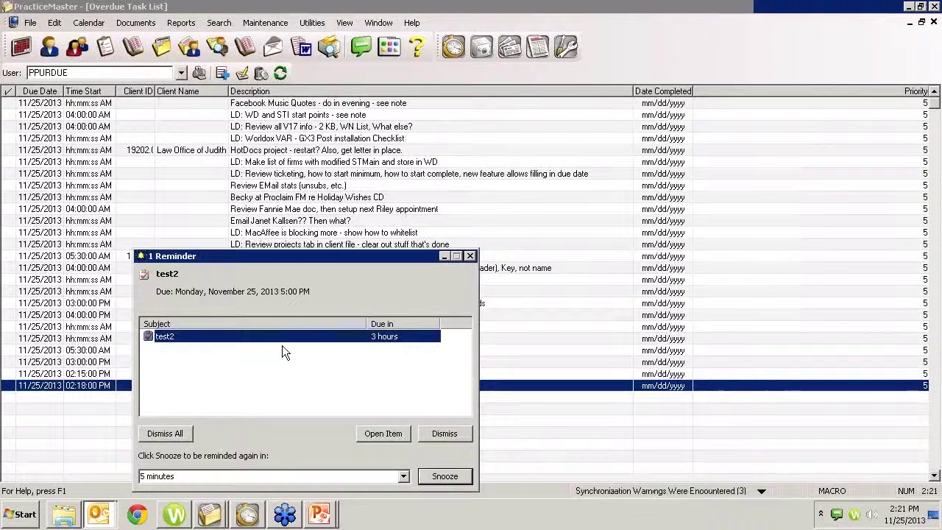
pyautogui.press('Escape')
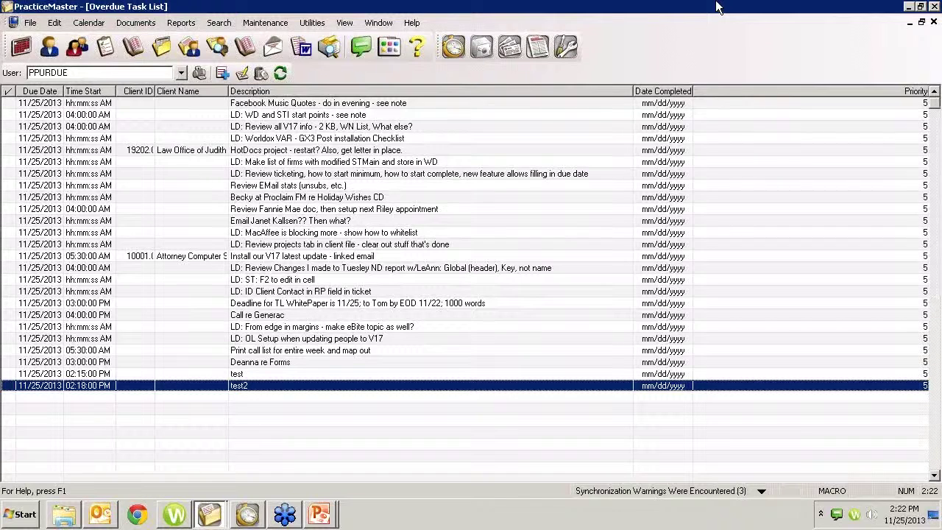
pyautogui.click(218, 23)
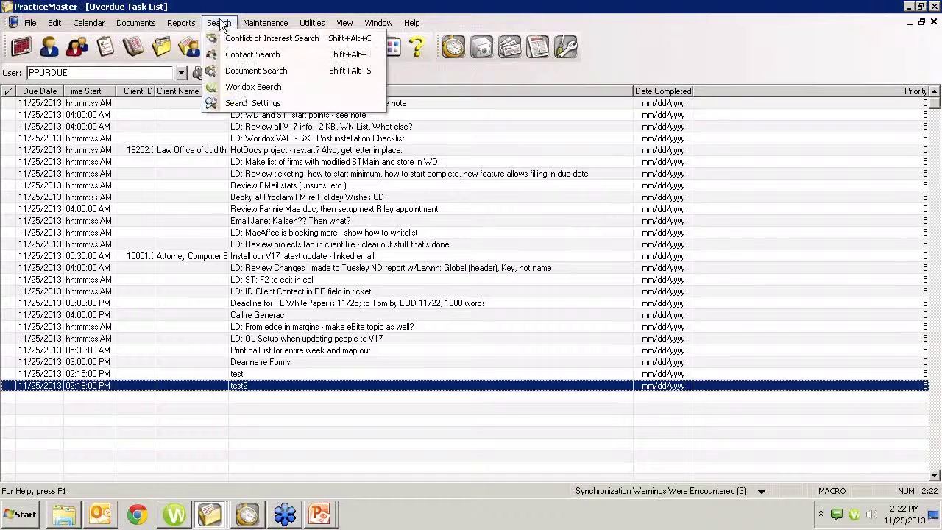
pyautogui.click(238, 72)
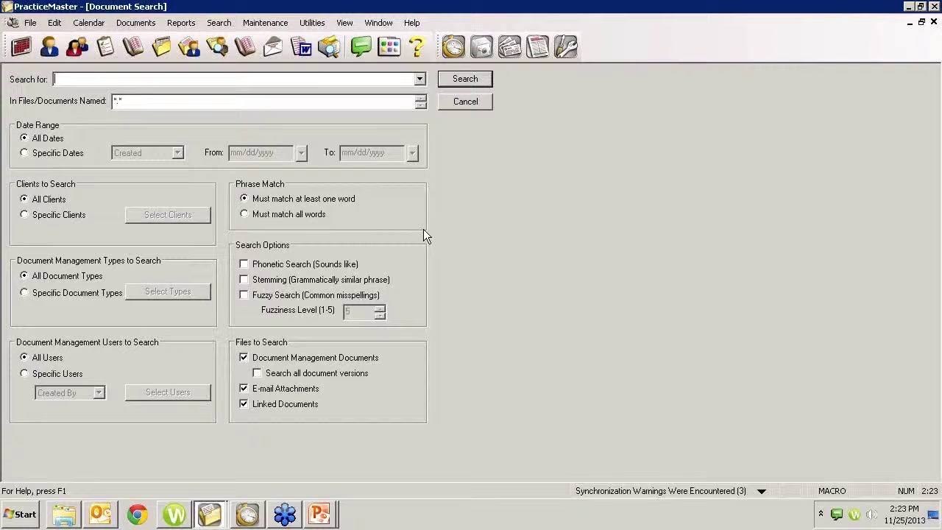
pyautogui.click(934, 22)
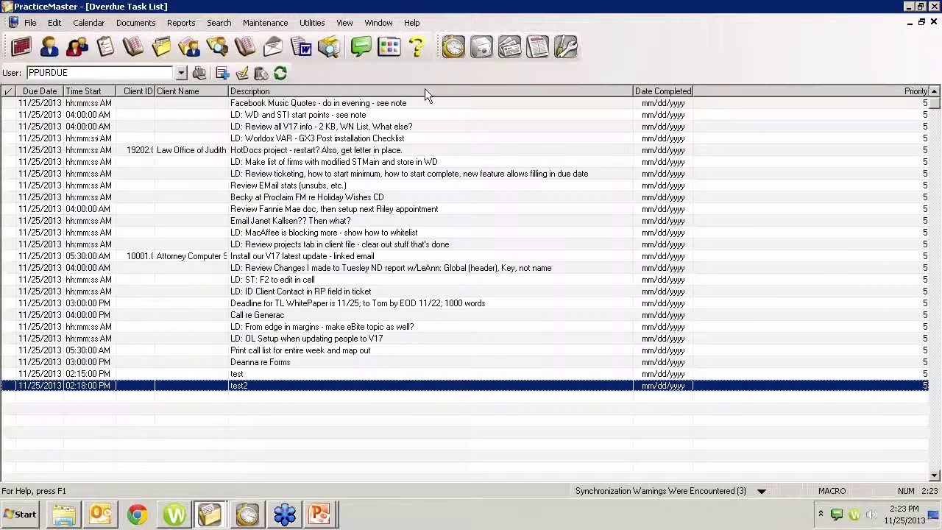
# Step: Try opening Maintenance > Worldox Integration and dismiss the 'task cannot be started' error
pyautogui.click(268, 22)
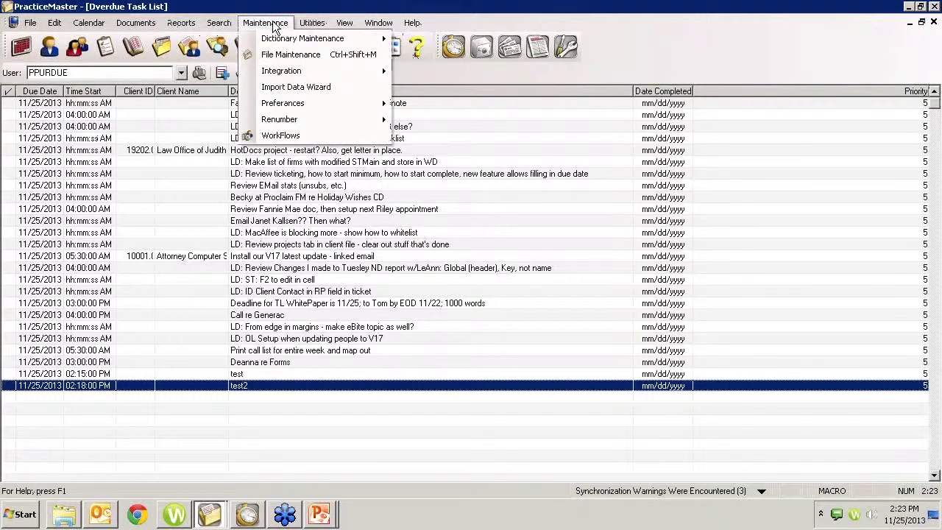
pyautogui.moveTo(287, 74)
pyautogui.click(423, 103)
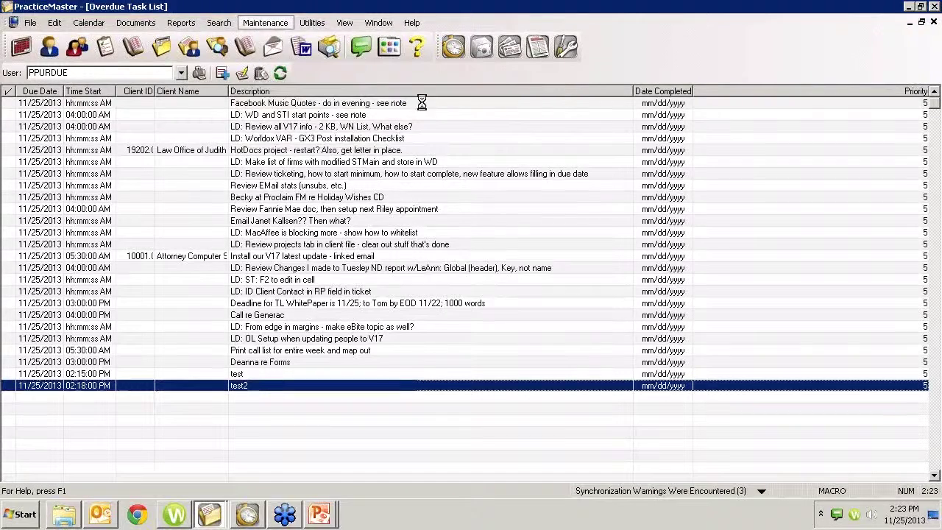
pyautogui.click(552, 283)
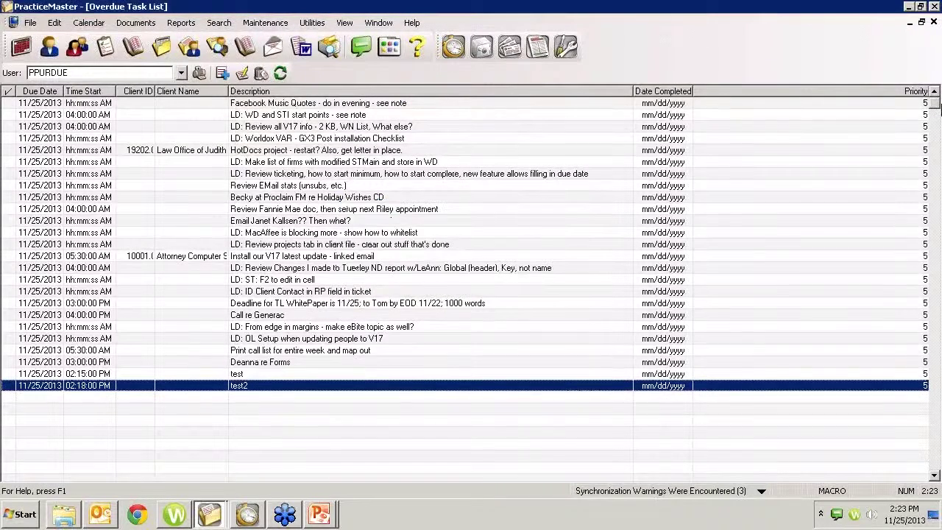
# Step: Close all five open windows: Overdue Task List, client, Matter Manager and remaining records
pyautogui.click(933, 23)
pyautogui.click(933, 22)
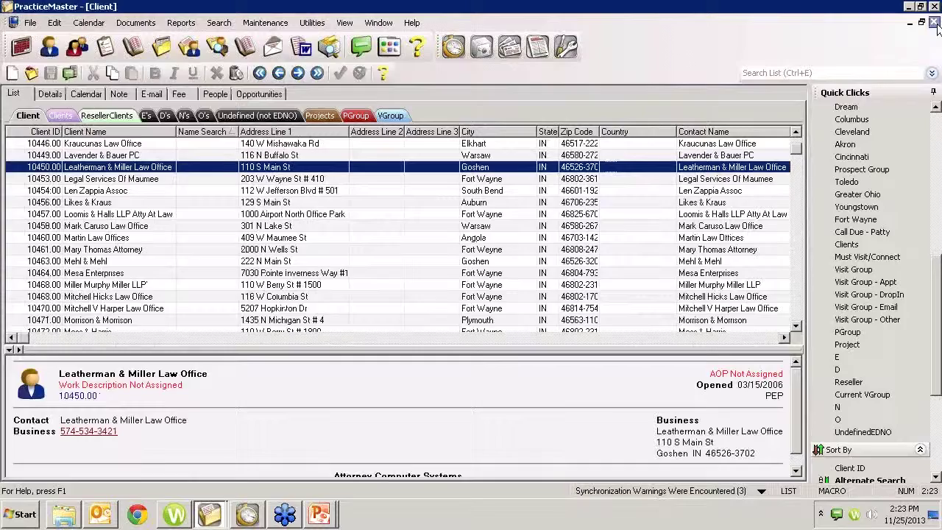
pyautogui.click(933, 22)
pyautogui.click(933, 22)
pyautogui.click(933, 22)
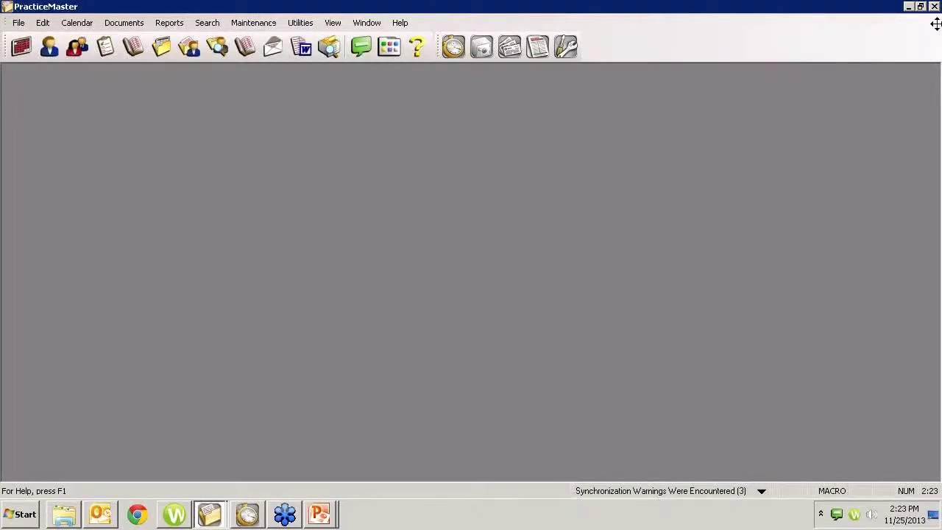
# Step: Review the Worldox Integration Profile Groups and User tabs, then cancel without changes
pyautogui.click(271, 22)
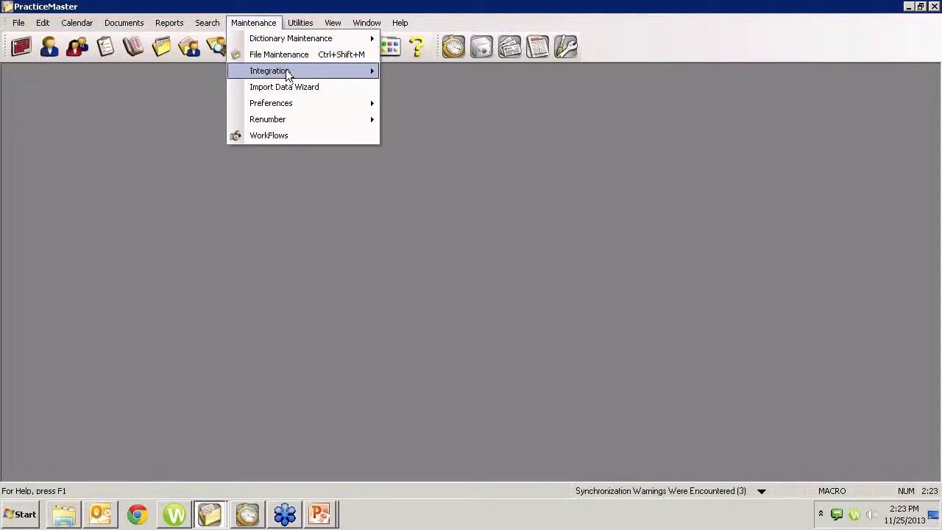
pyautogui.moveTo(310, 74)
pyautogui.click(406, 106)
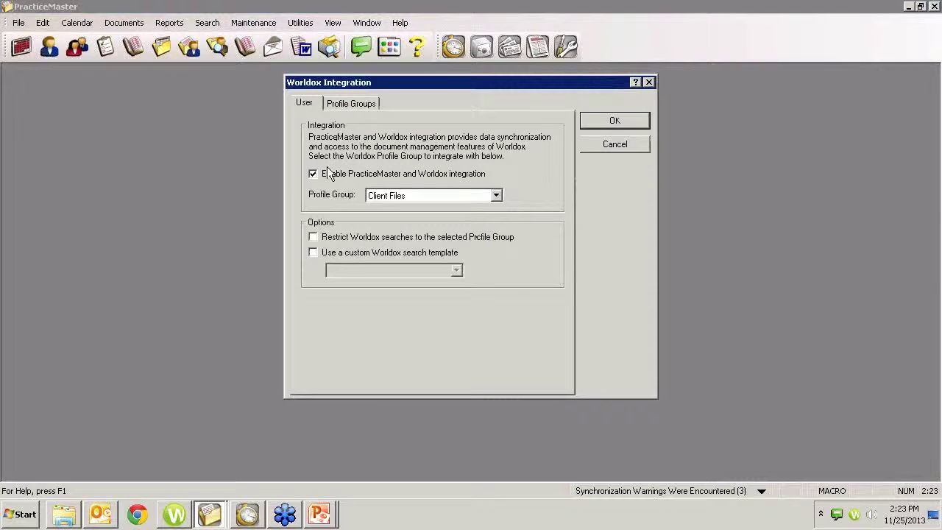
pyautogui.click(353, 104)
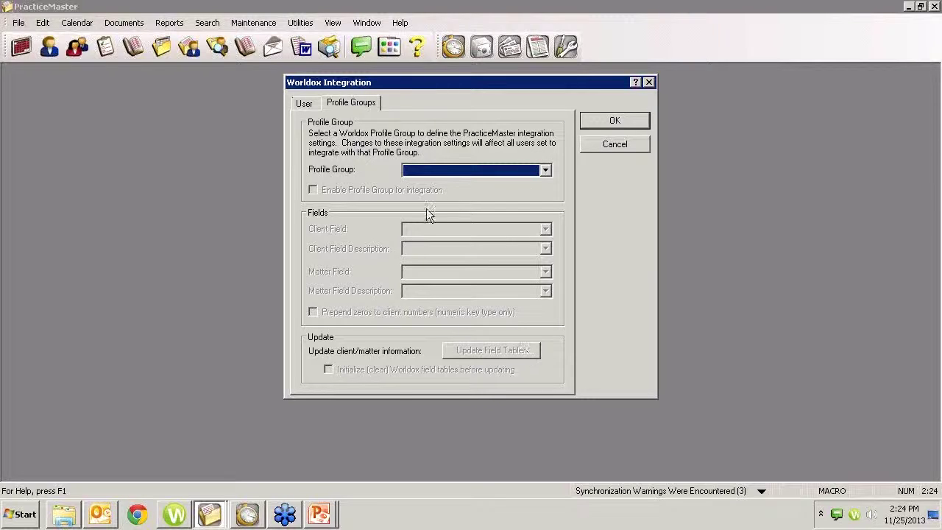
pyautogui.click(309, 105)
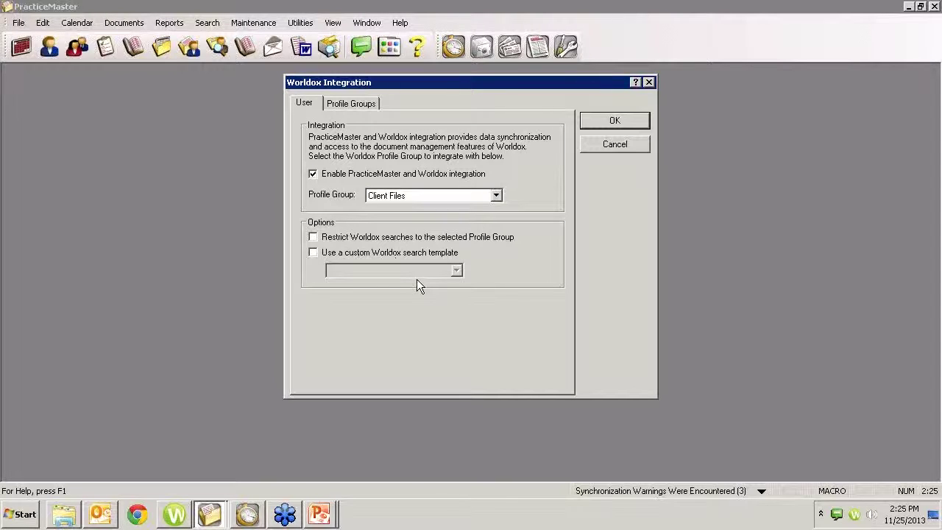
pyautogui.click(629, 145)
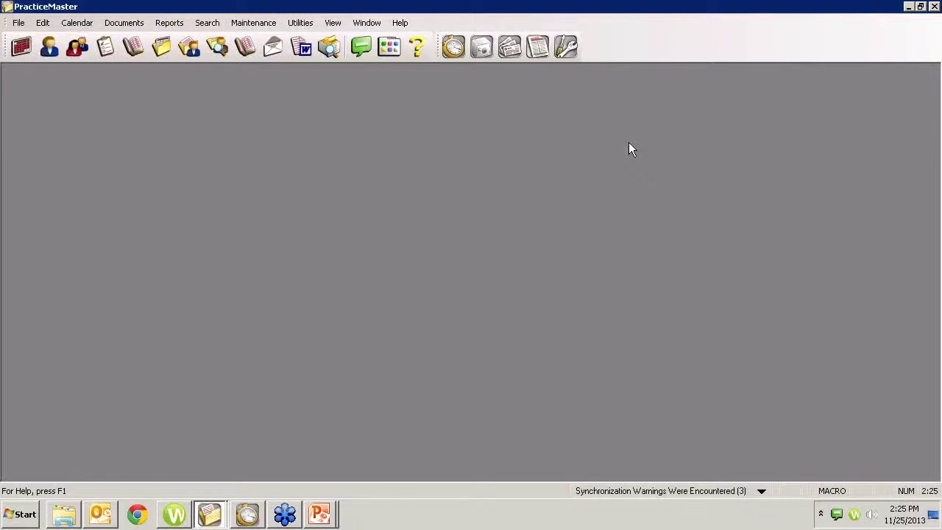
pyautogui.click(253, 23)
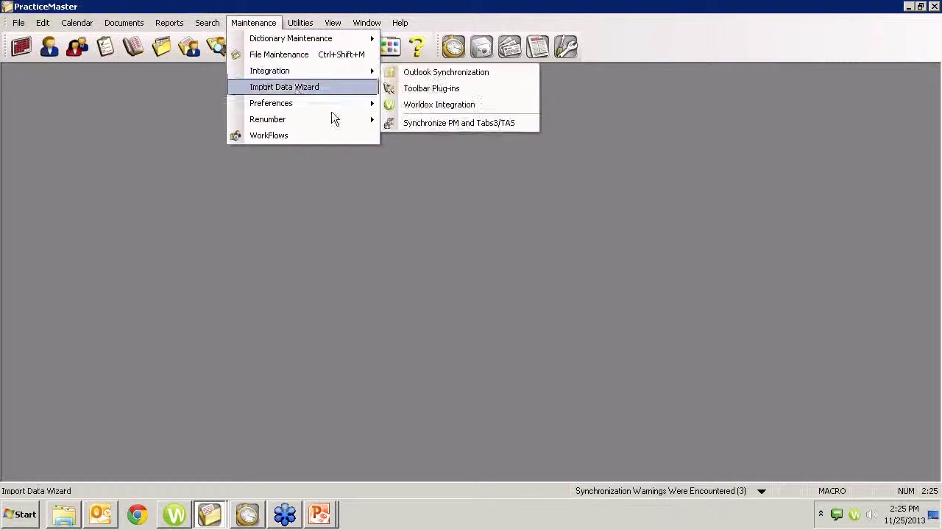
# Step: Review the Worldox, PowerPoint and Windows Explorer toolbar plug-in settings, then bring up Worldox GX3 Desktop
pyautogui.click(426, 89)
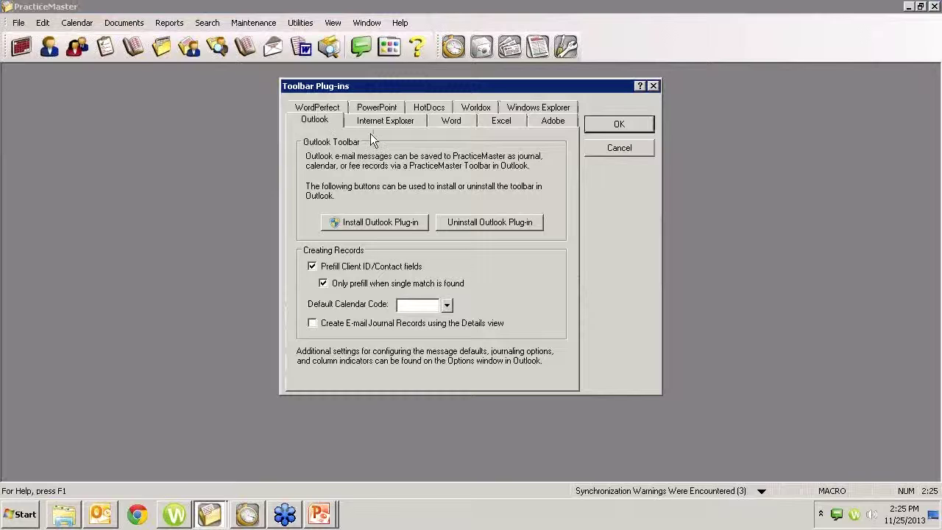
pyautogui.click(475, 110)
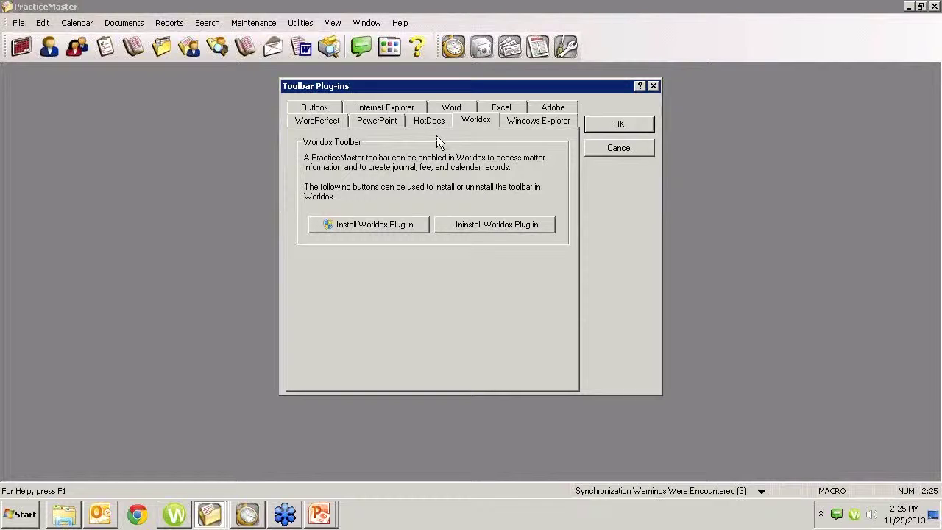
pyautogui.click(367, 122)
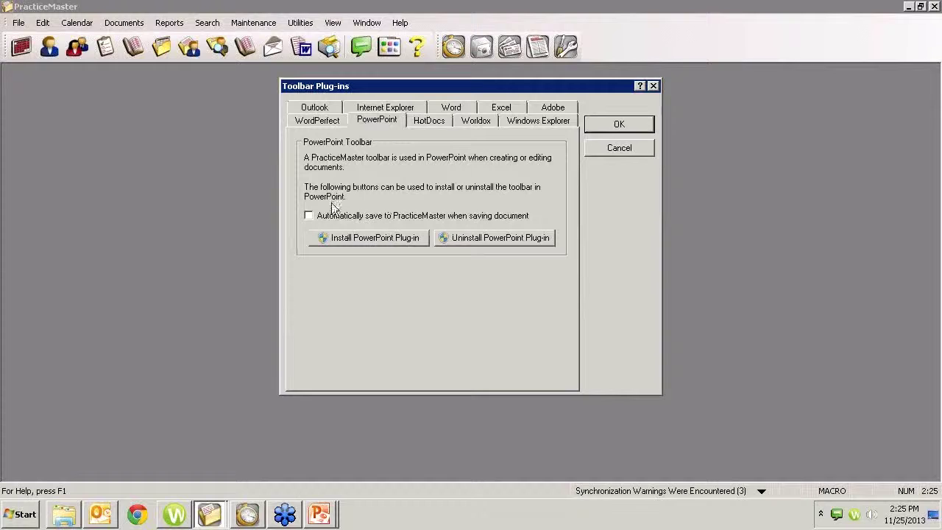
pyautogui.click(531, 125)
pyautogui.click(398, 225)
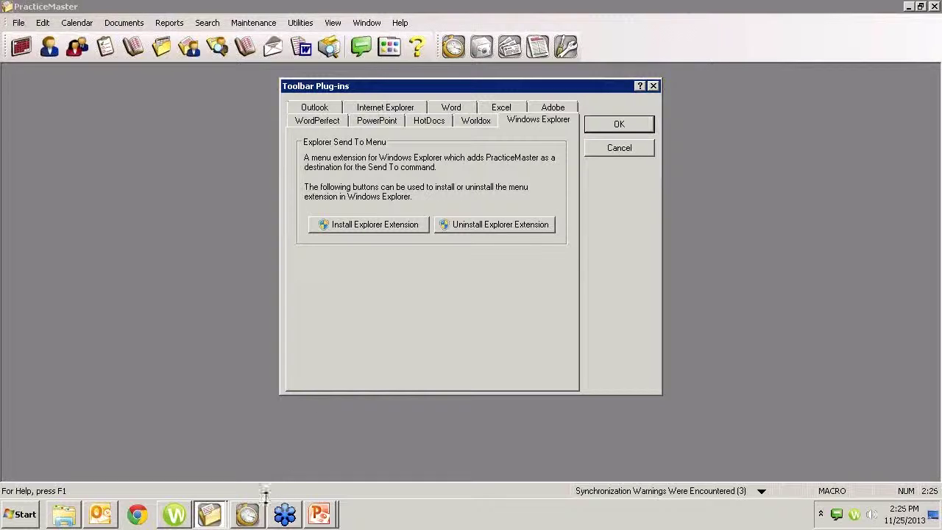
pyautogui.click(855, 515)
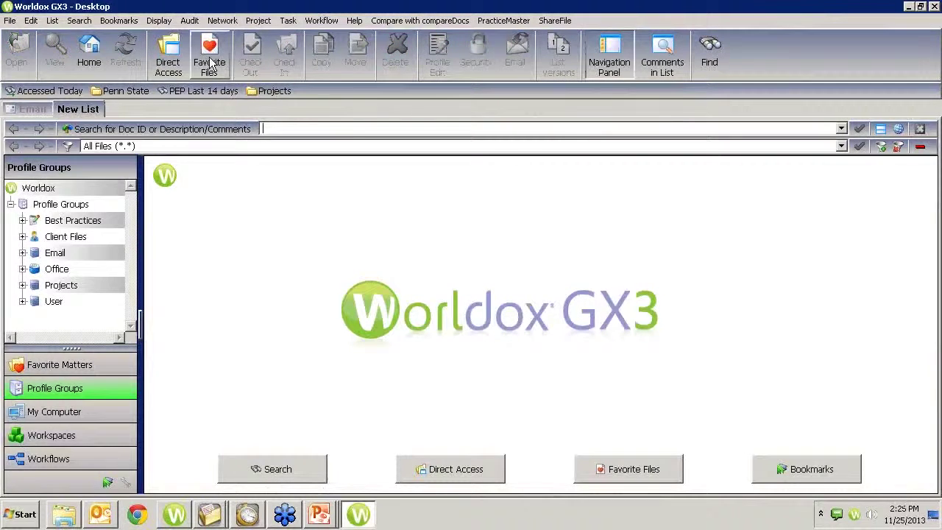
# Step: List all 190 favorite files, select the 'RE: Docketing - Purdue Law Offices' email and view PracticeMaster's record-creation options
pyautogui.click(209, 55)
pyautogui.doubleClick(254, 197)
pyautogui.click(414, 230)
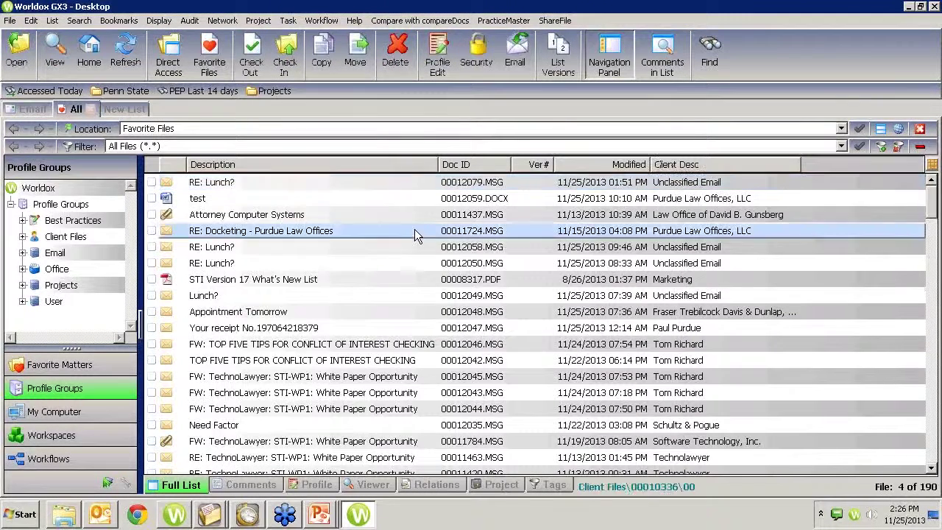
pyautogui.click(512, 21)
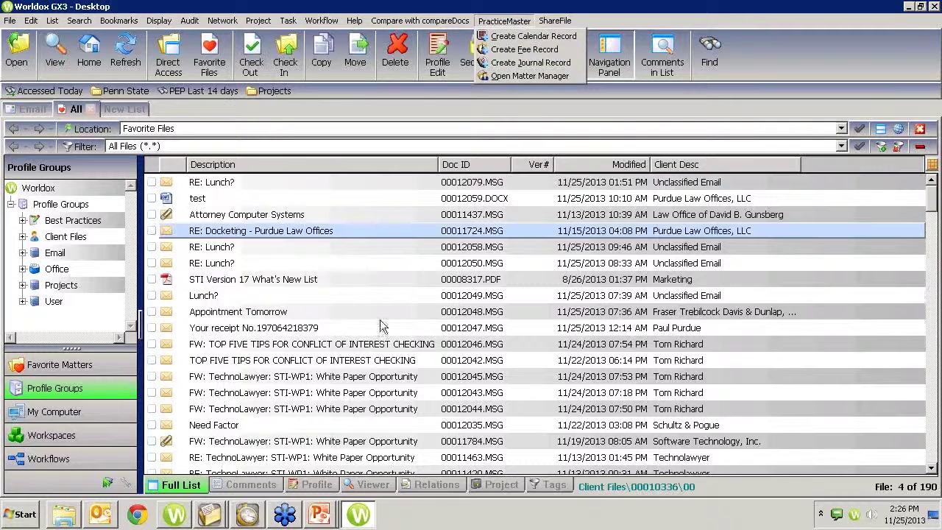
pyautogui.click(210, 515)
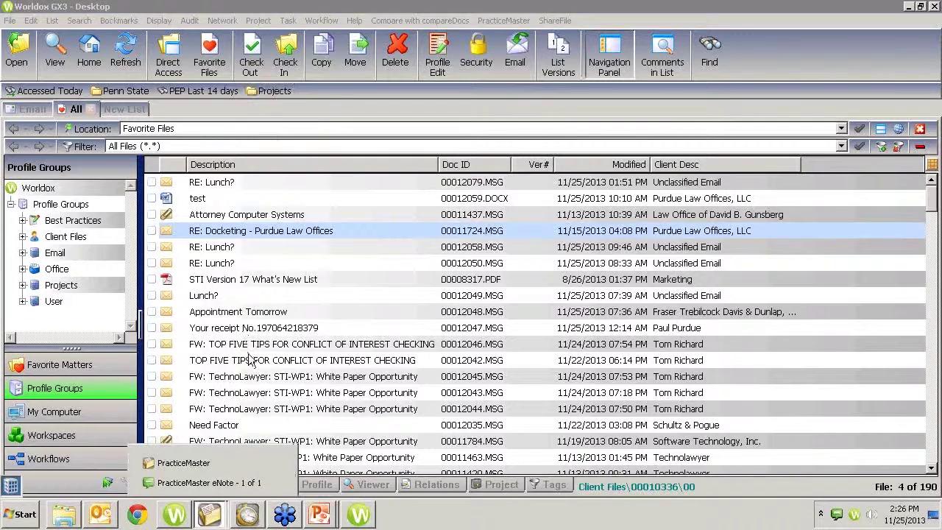
# Step: Return to PracticeMaster, close the toolbar plug-in settings and show the monthly calendar
pyautogui.click(183, 462)
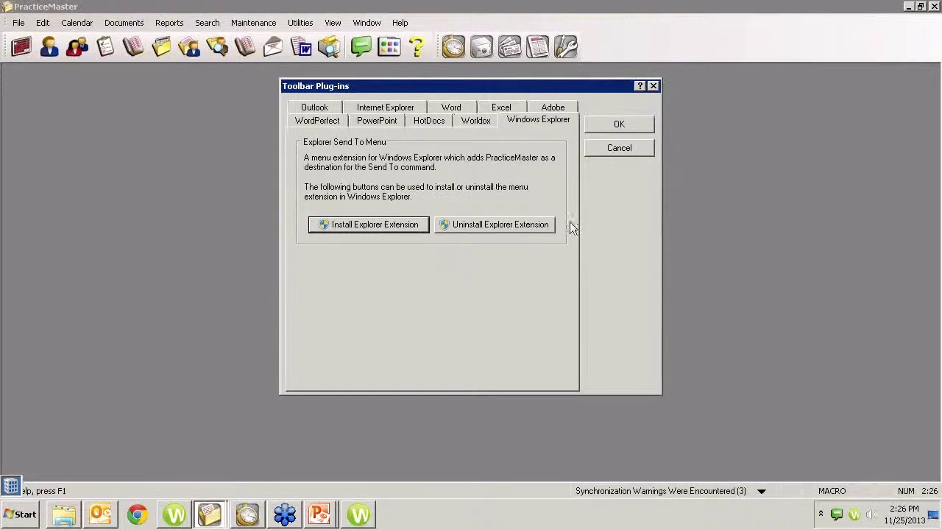
pyautogui.click(653, 87)
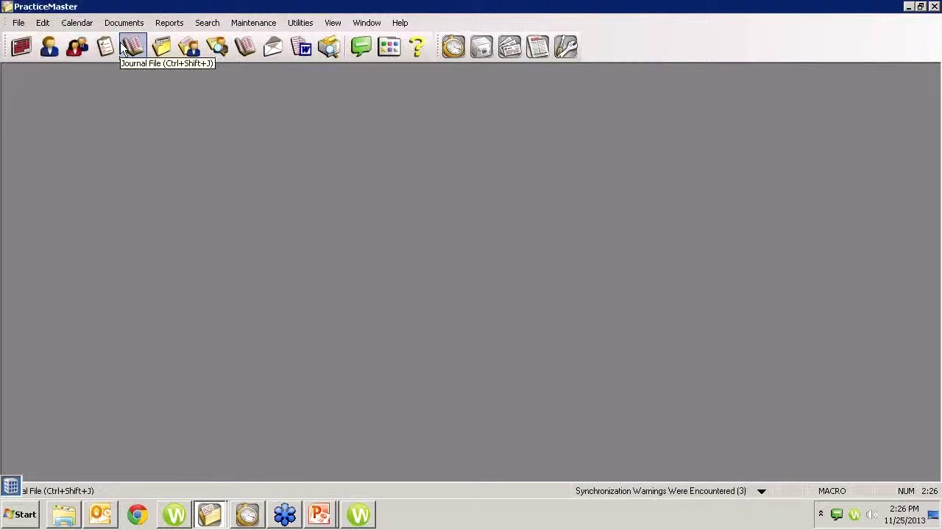
pyautogui.click(25, 47)
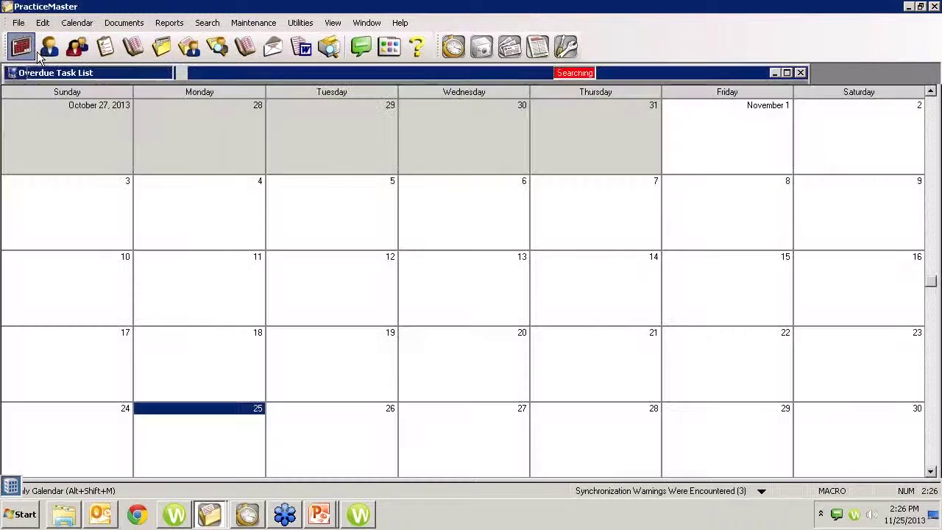
# Step: Search the client list for 'lewis' and show Lewis Wagner, LLP's 12 e-mail records
pyautogui.click(50, 48)
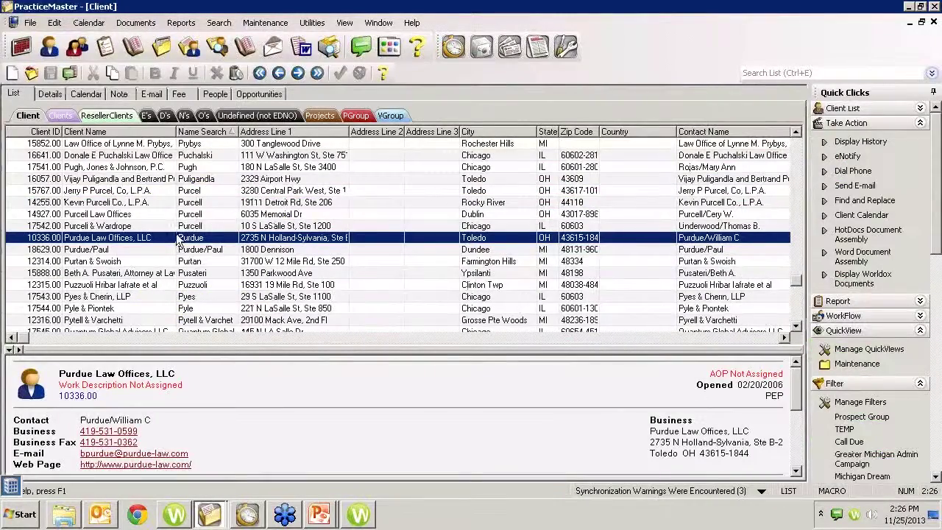
pyautogui.write('lewis')
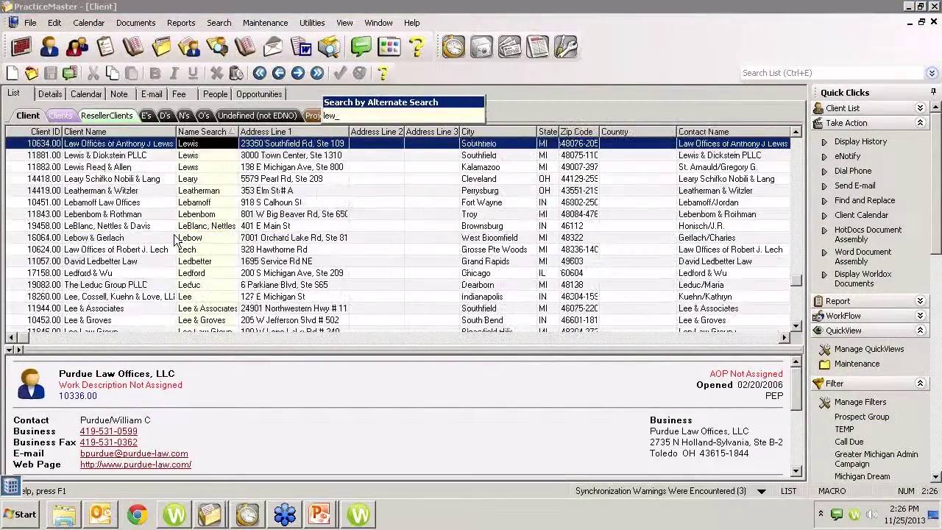
pyautogui.press('Return')
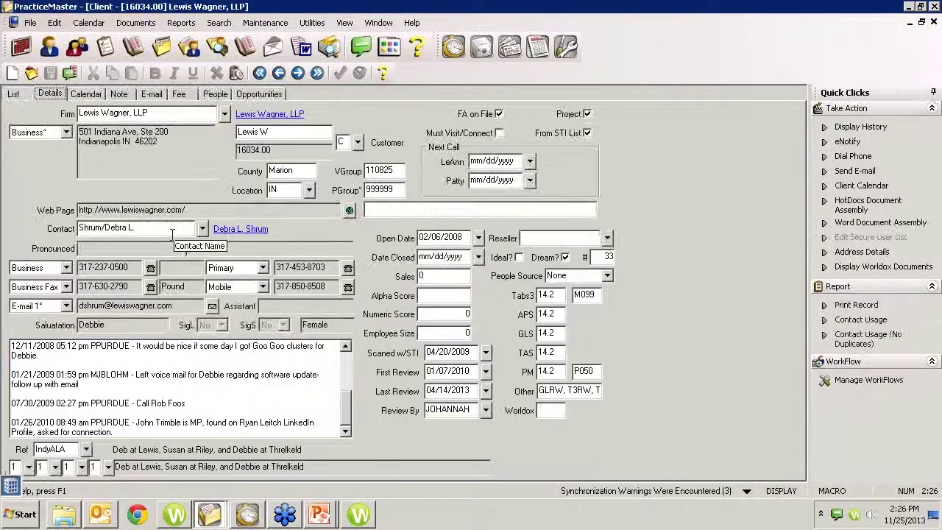
pyautogui.click(148, 96)
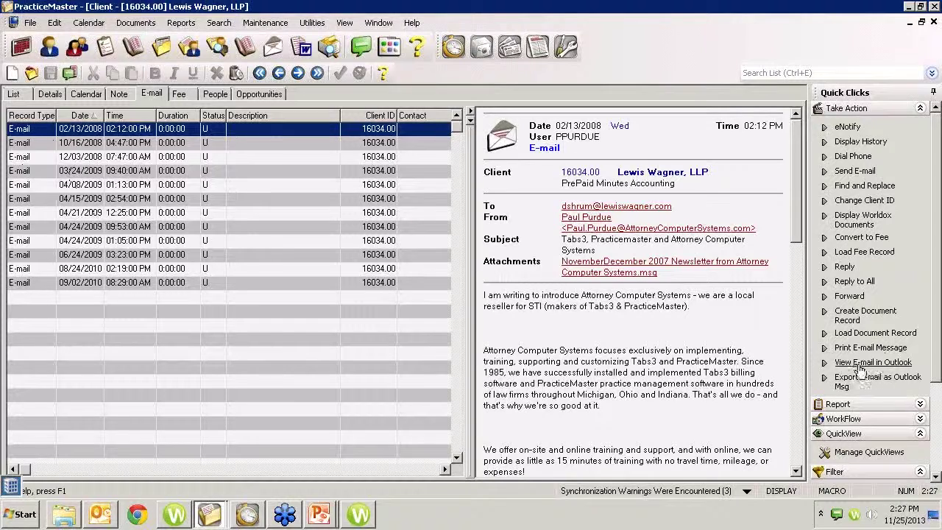
pyautogui.click(861, 364)
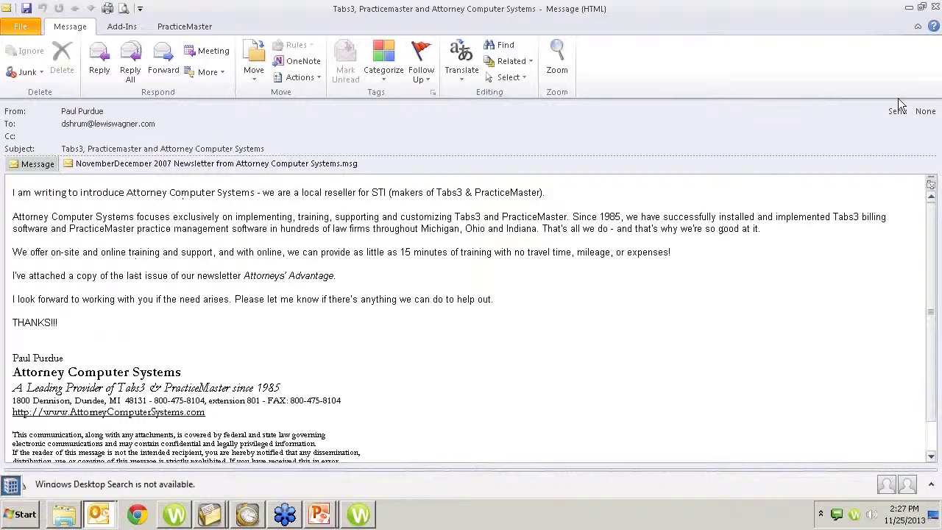
pyautogui.click(934, 7)
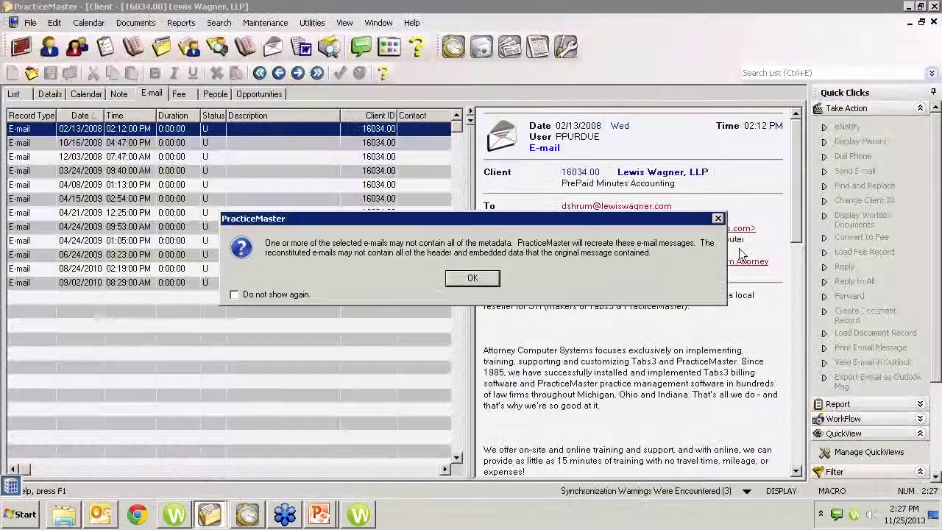
pyautogui.click(472, 282)
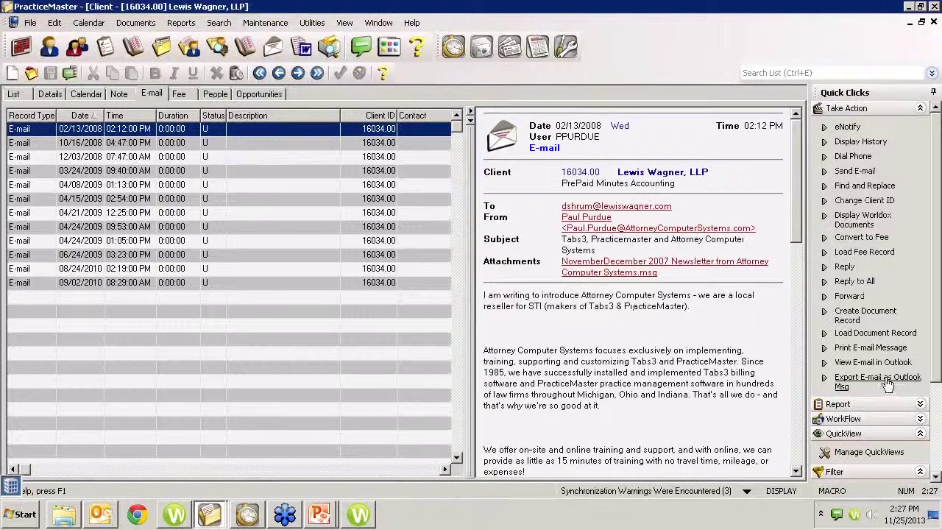
pyautogui.click(856, 386)
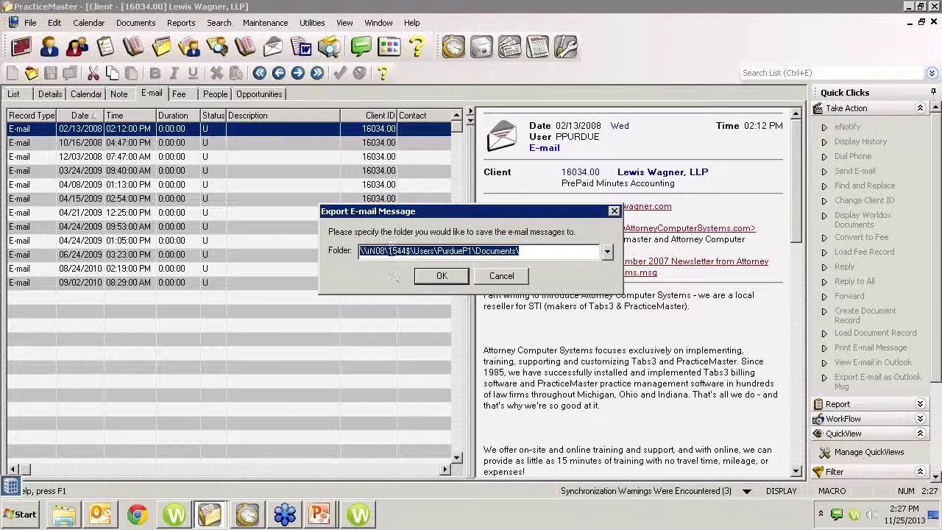
pyautogui.click(500, 276)
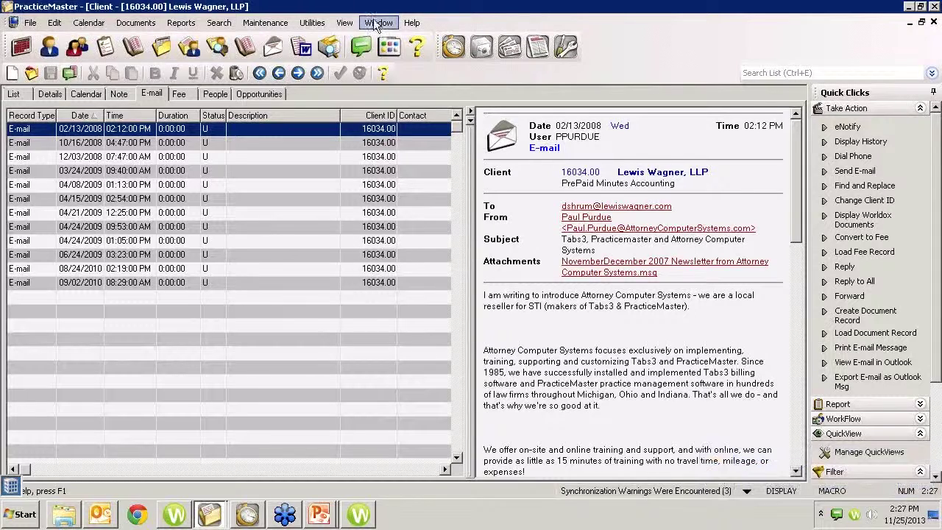
# Step: Open Matter Manager for Purdue Law Offices, LLC, filter to Calendar, then return to All Activity
pyautogui.click(196, 48)
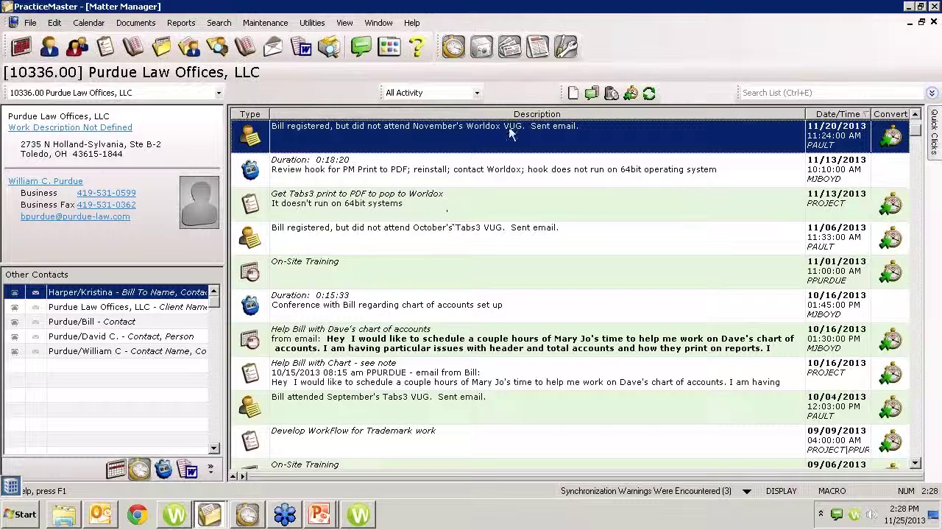
pyautogui.click(478, 94)
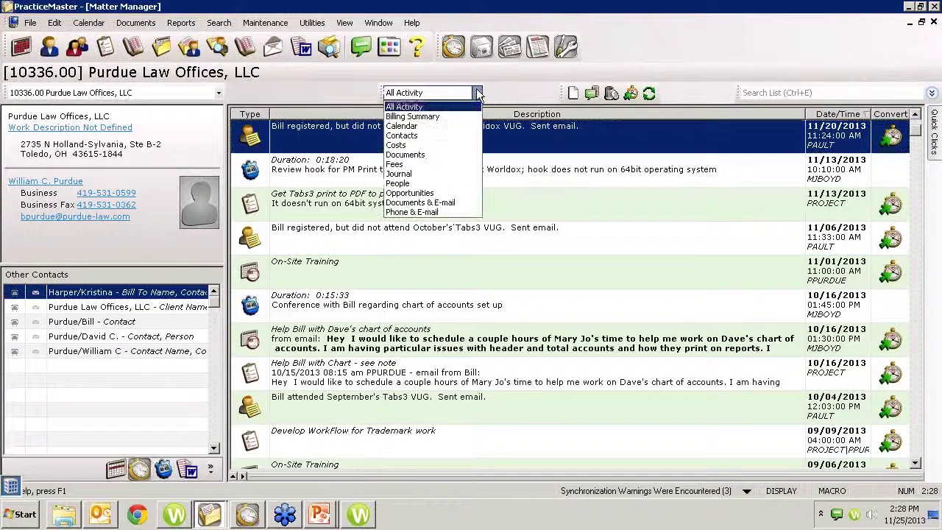
pyautogui.click(427, 128)
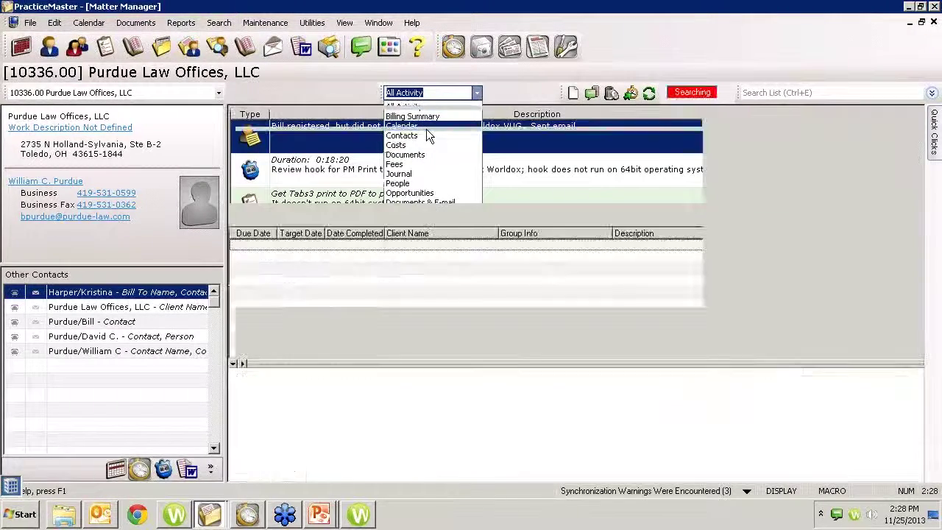
pyautogui.click(478, 92)
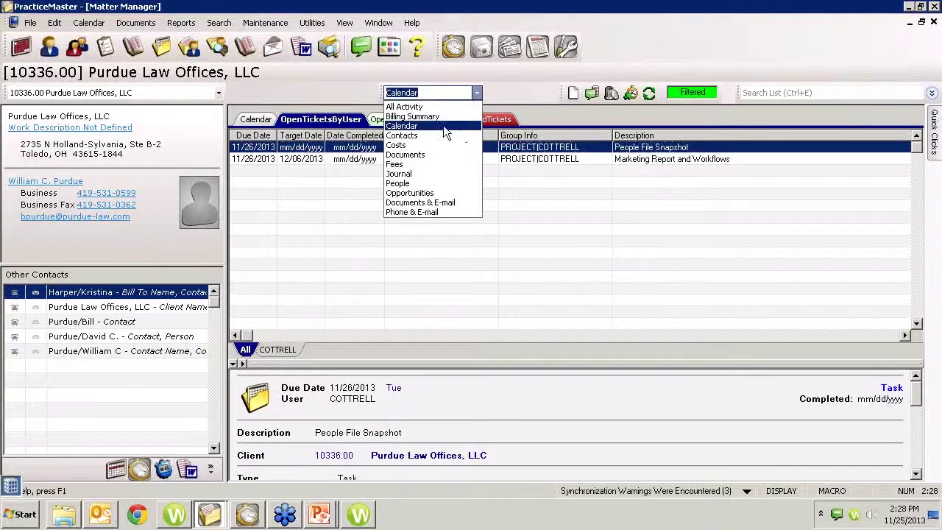
pyautogui.click(425, 108)
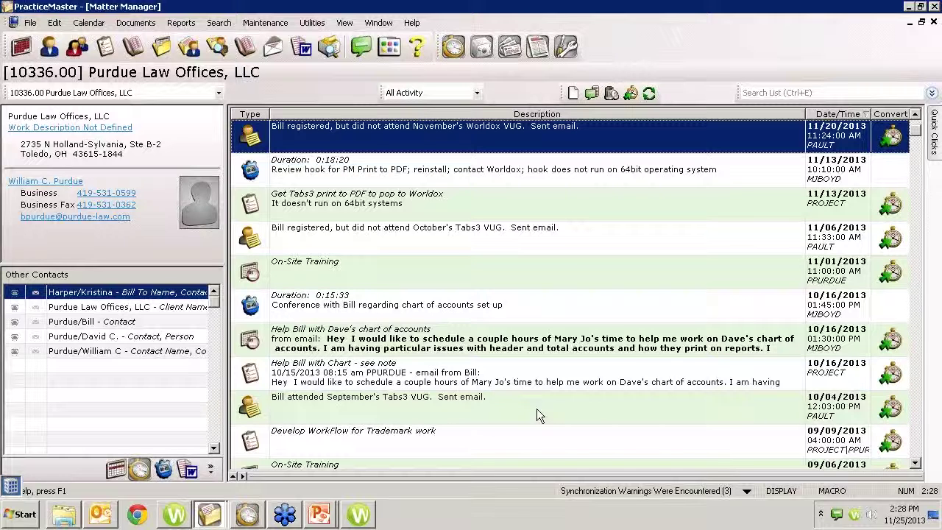
# Step: Define a custom activity list 'Test' including Document, E-mail, Note, Event and Task
pyautogui.rightClick(569, 347)
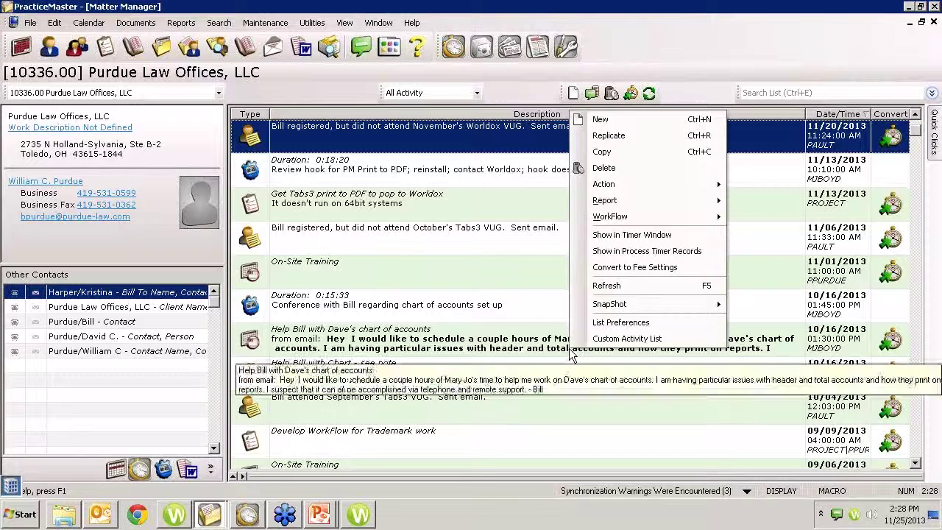
pyautogui.click(610, 343)
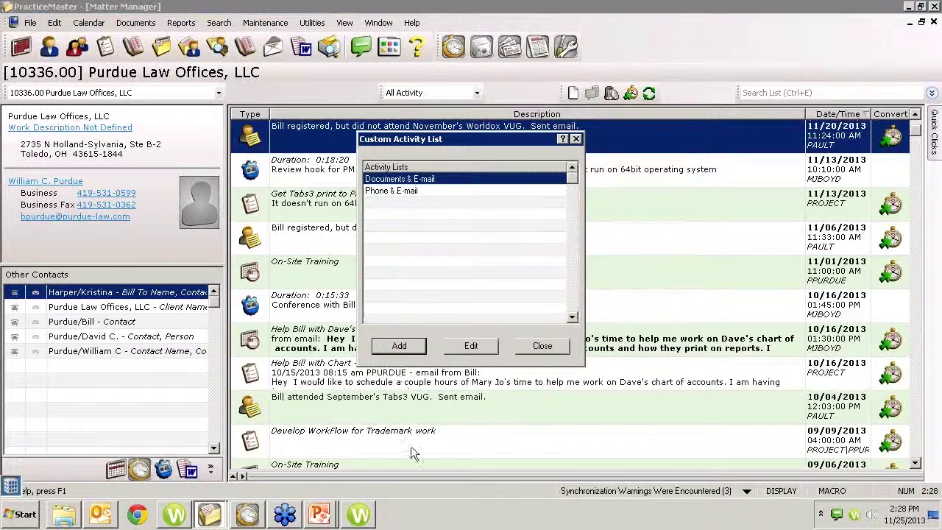
pyautogui.click(414, 348)
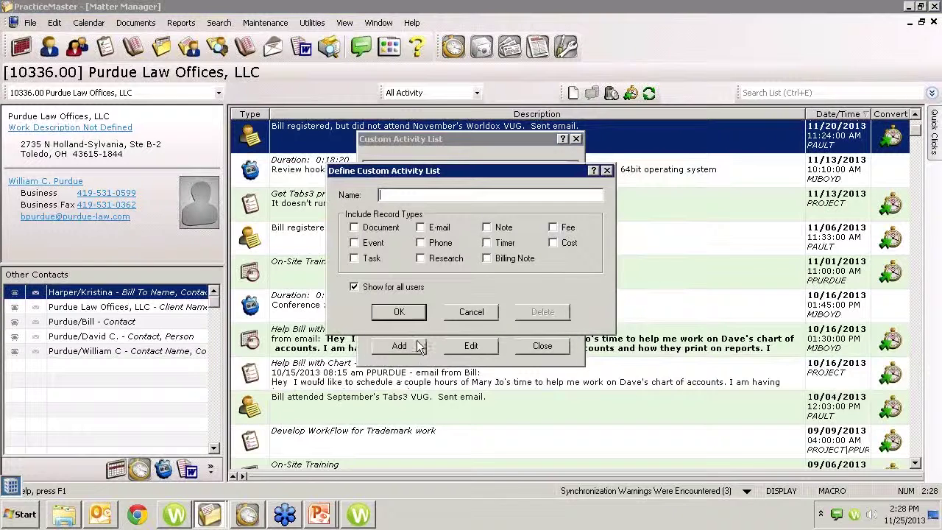
pyautogui.write('Test')
pyautogui.click(355, 228)
pyautogui.click(431, 230)
pyautogui.click(500, 232)
pyautogui.click(365, 247)
pyautogui.click(368, 258)
pyautogui.click(399, 312)
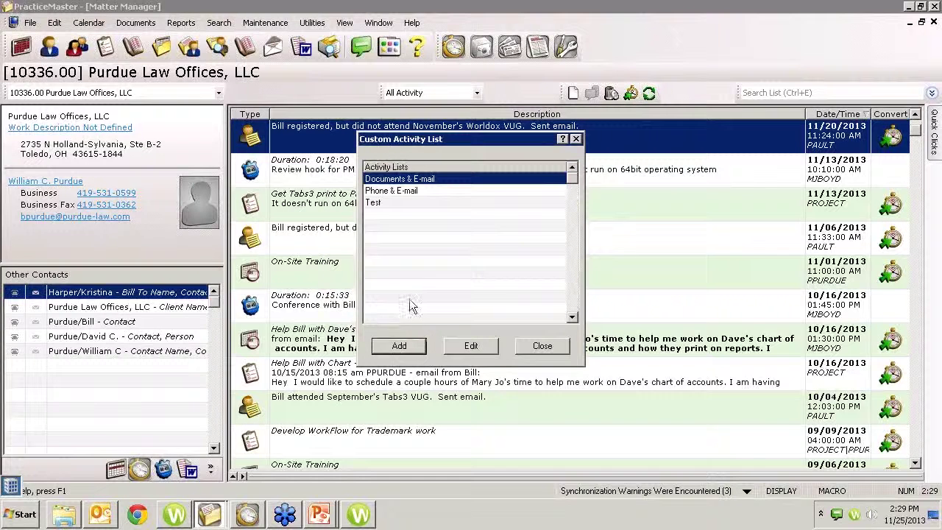
# Step: Select the Test list, close the custom activity lists manager and browse the activity type choices
pyautogui.click(396, 203)
pyautogui.click(542, 346)
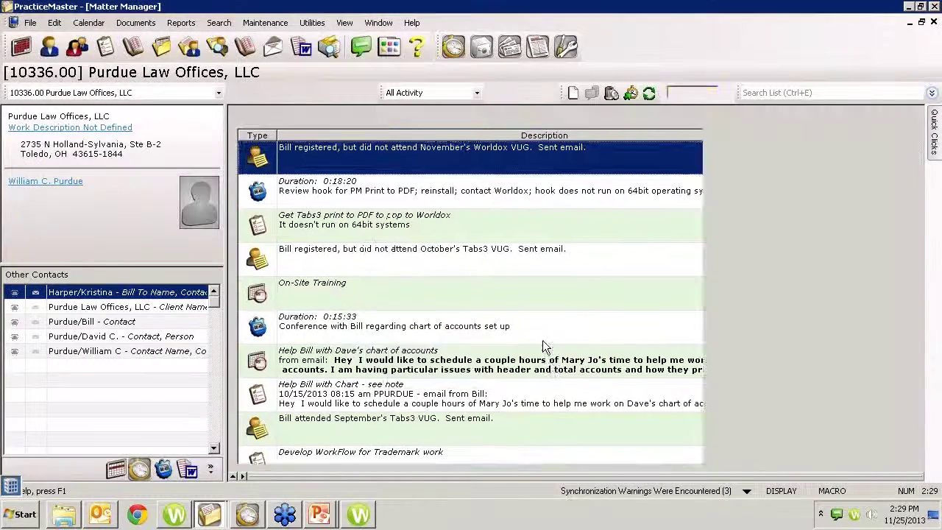
pyautogui.click(476, 93)
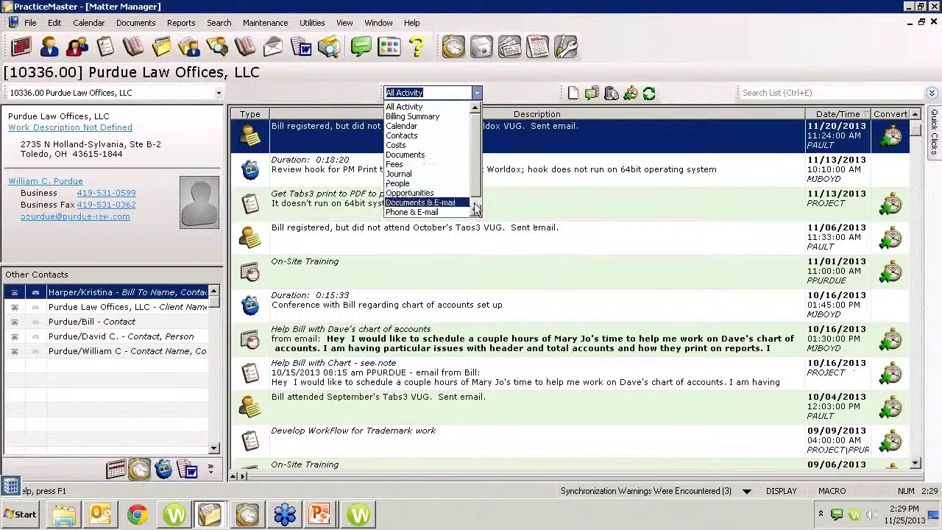
pyautogui.scroll(-1, 427, 209)
# Step: Choose 'Test' from the activity type dropdown to filter the Matter Manager
pyautogui.click(427, 212)
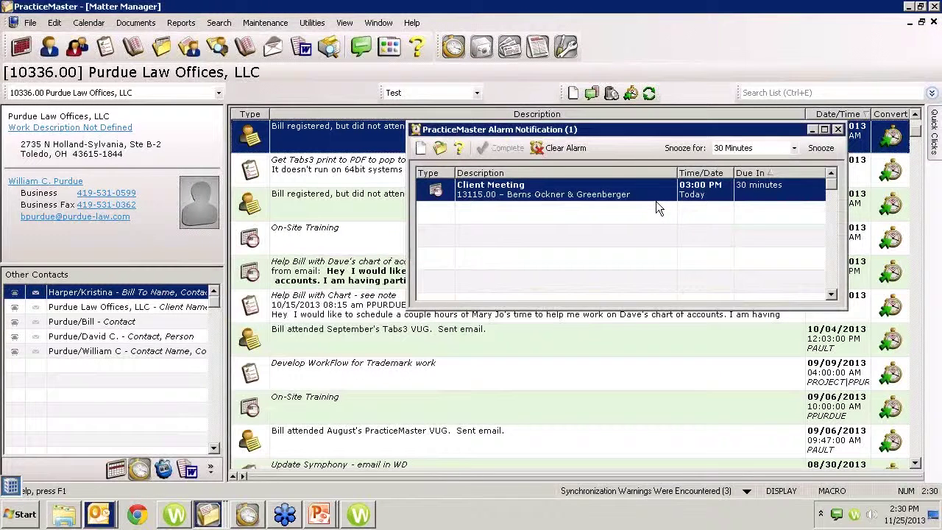
# Step: Snooze the 03:00 PM Client Meeting alarm using a chosen snooze duration
pyautogui.click(794, 147)
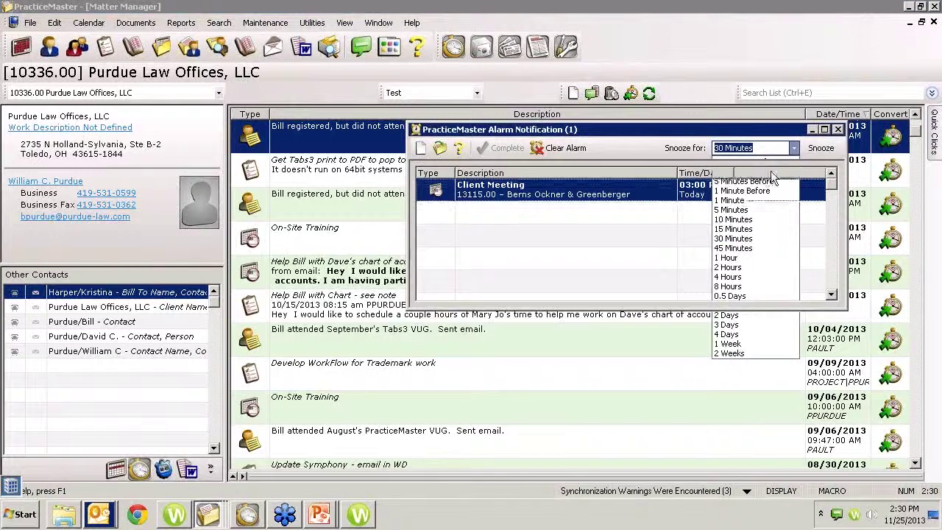
pyautogui.click(772, 177)
pyautogui.click(821, 148)
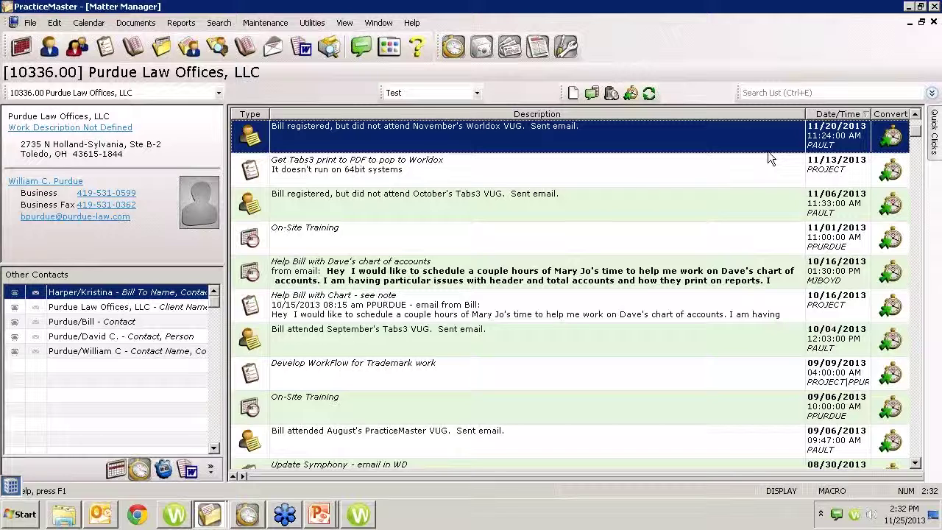
# Step: Run Help > Check for Updates, then dismiss the update-available notice without downloading
pyautogui.click(412, 23)
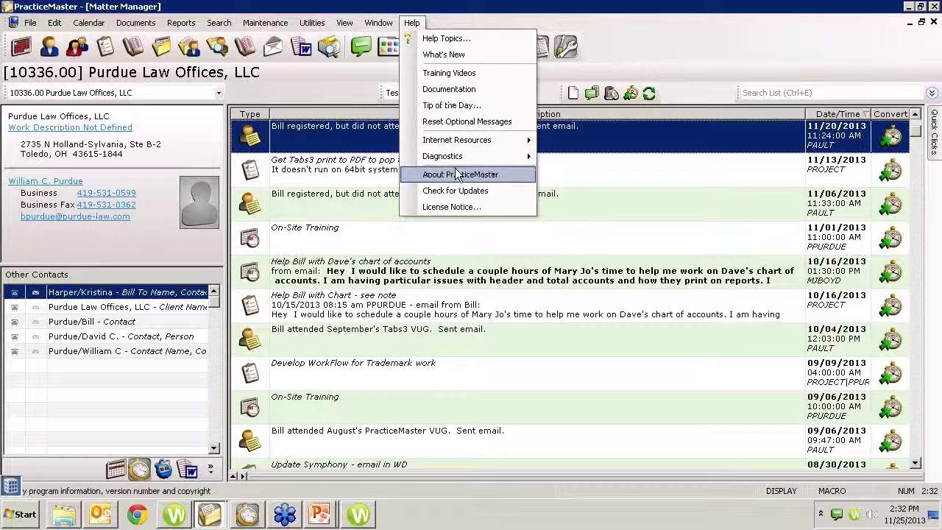
pyautogui.click(459, 193)
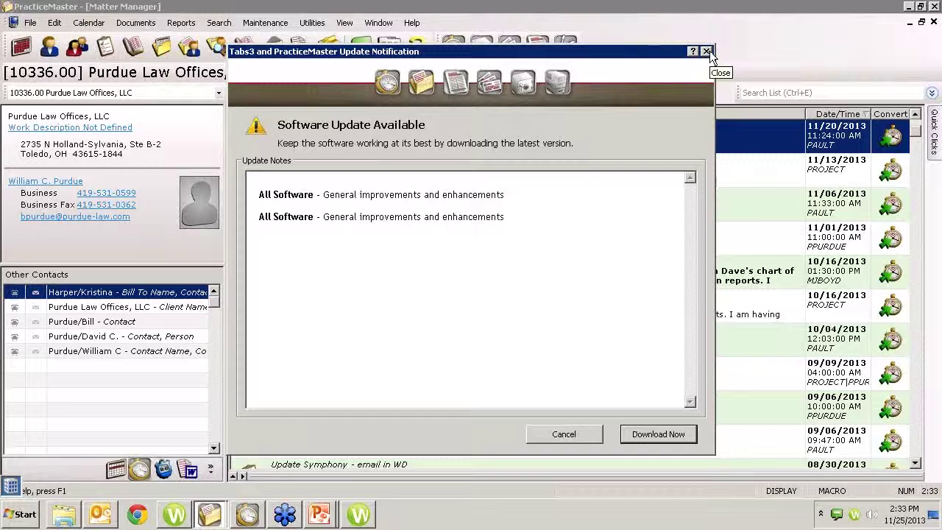
pyautogui.click(707, 51)
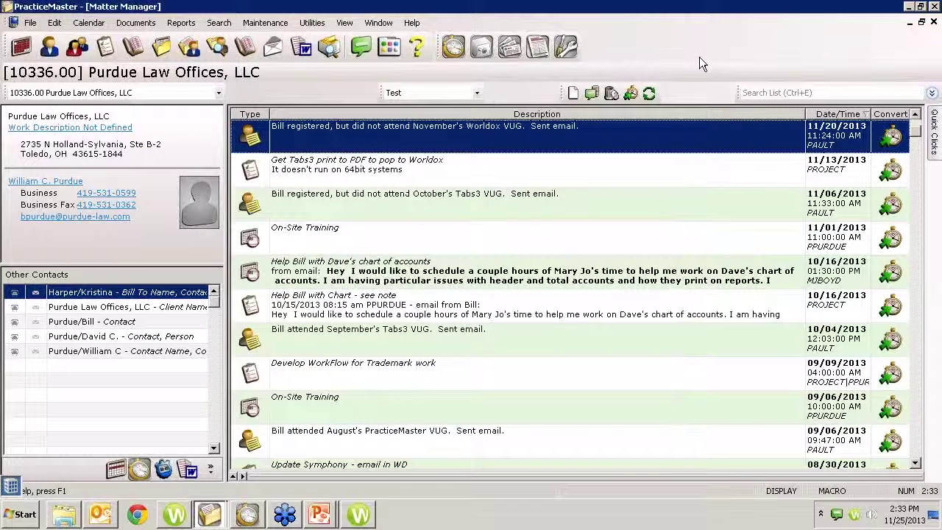